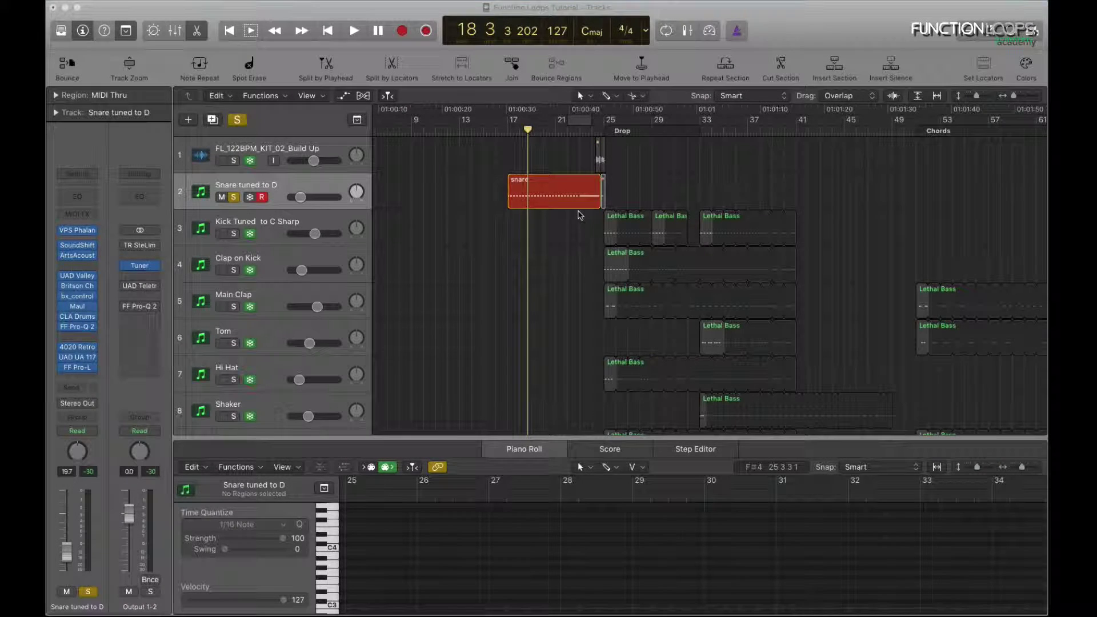
Turn on cycle playback for bars 17 to 25, play the soloed snare build-up and open the snare region's notes in the Piano Roll
{"action": "left_click", "coordinate": [580, 215]}
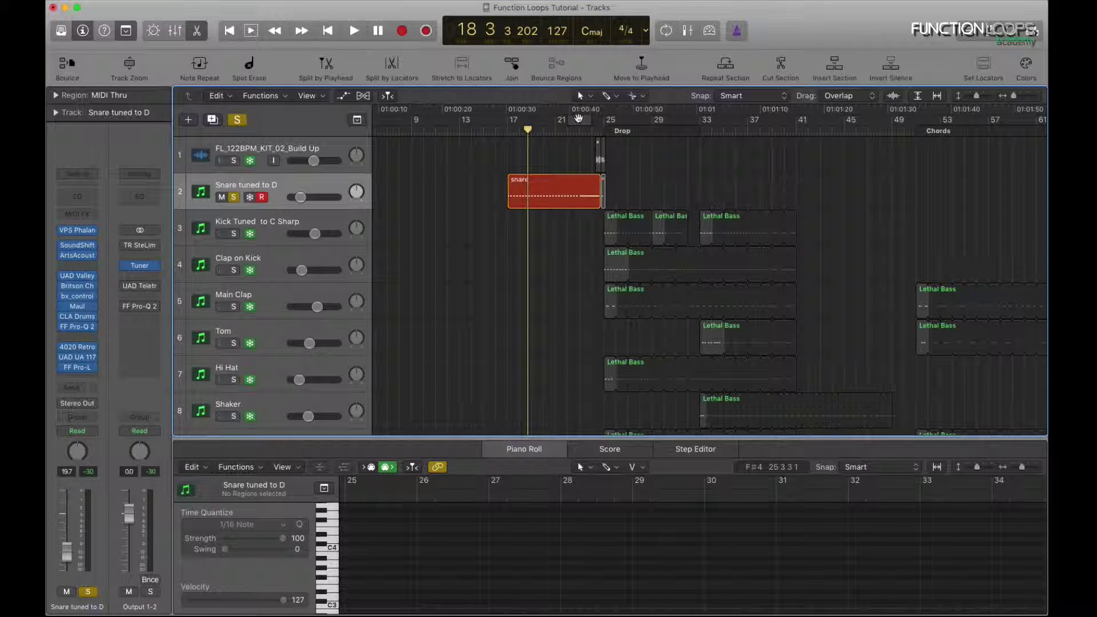
{"action": "key", "text": "c"}
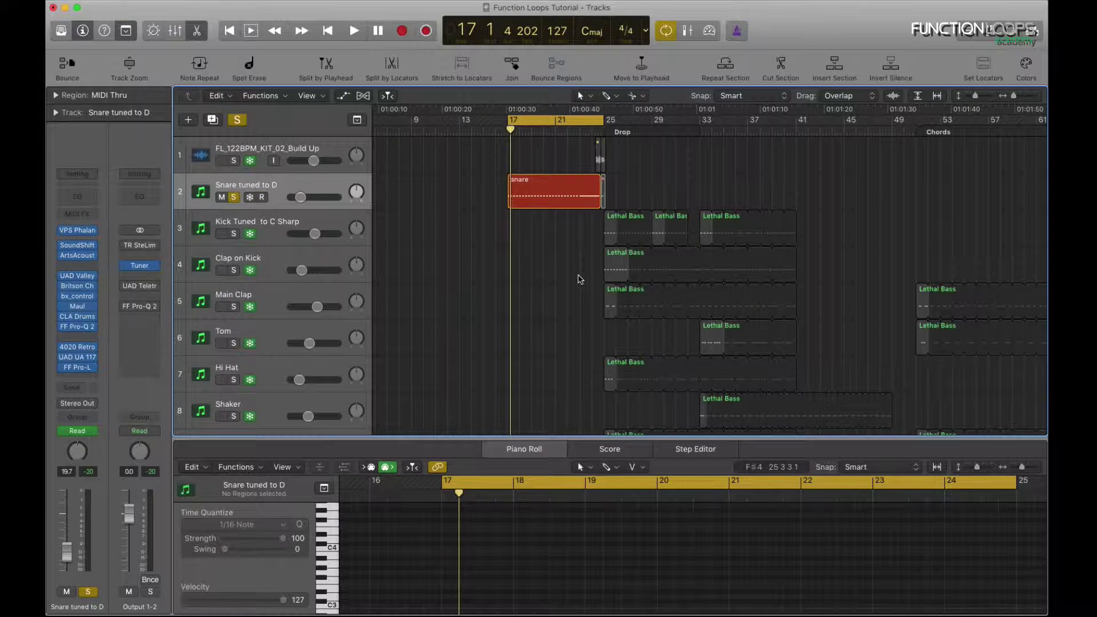
{"action": "key", "text": "space"}
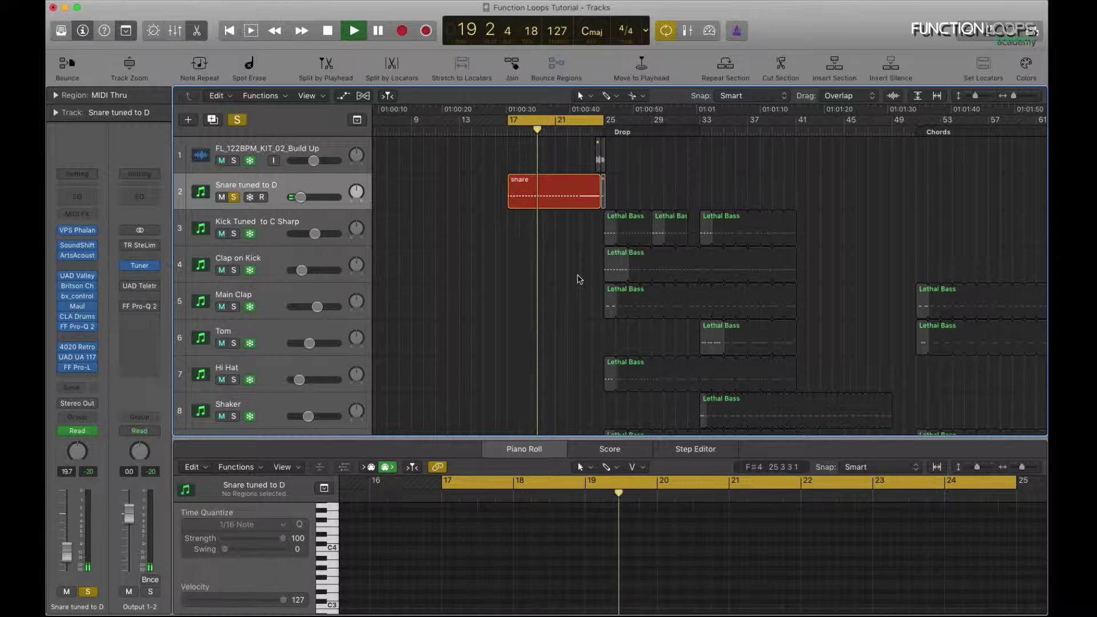
{"action": "double_click", "coordinate": [520, 196]}
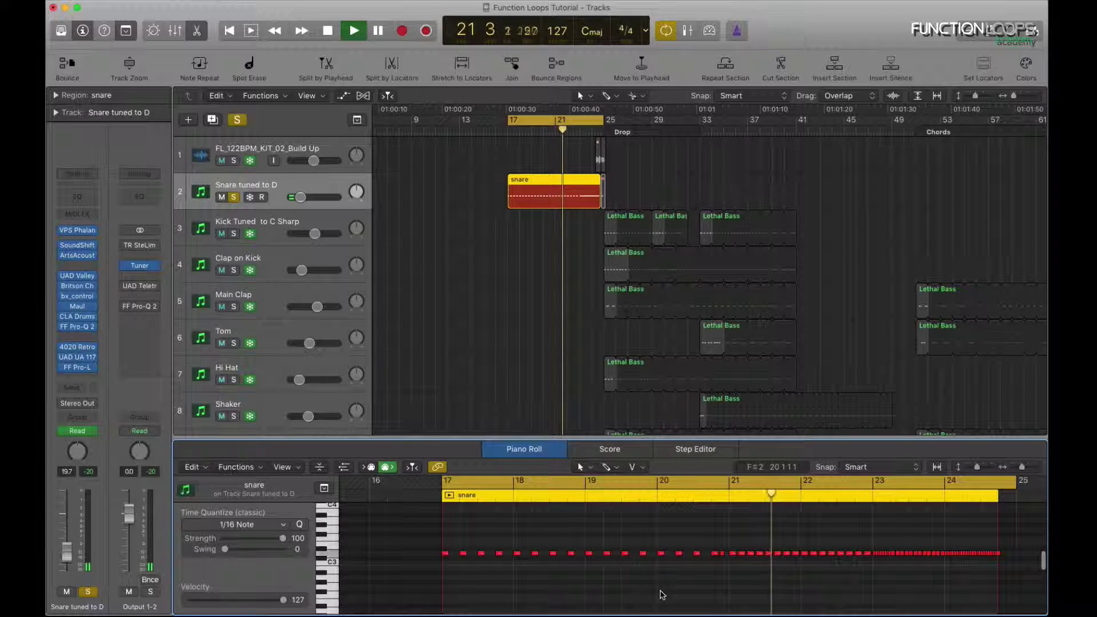
{"action": "scroll", "coordinate": [663, 594], "scroll_direction": "right", "scroll_amount": 3}
{"action": "scroll", "coordinate": [663, 594], "scroll_direction": "up", "scroll_amount": 3}
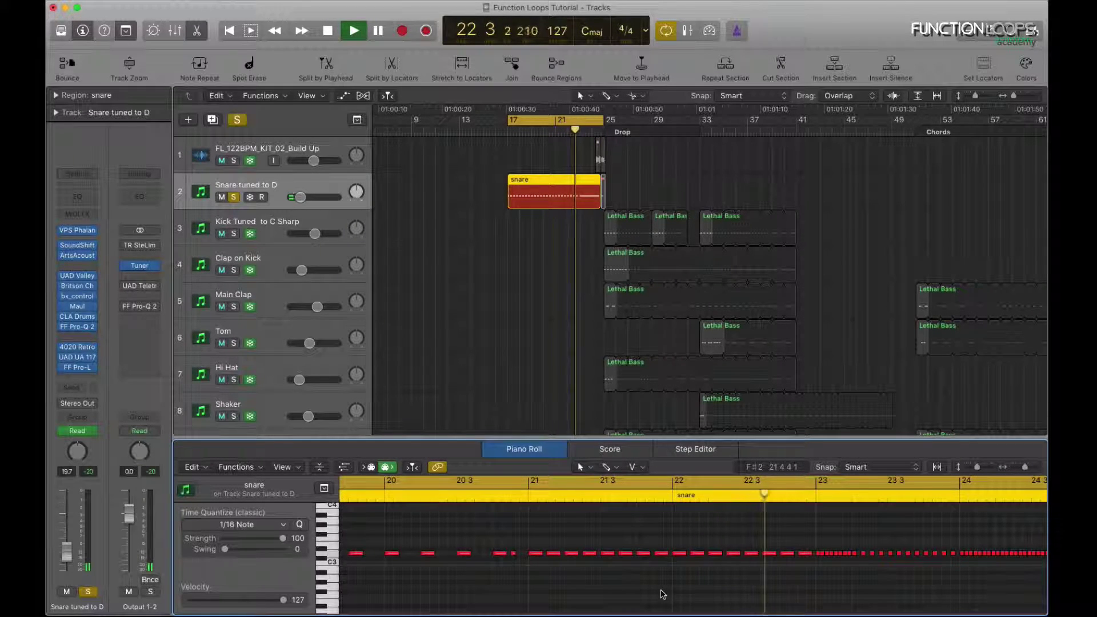
Listen to the snare track unsoloed against the full mix, restore its solo and stop playback
{"action": "left_click", "coordinate": [234, 197]}
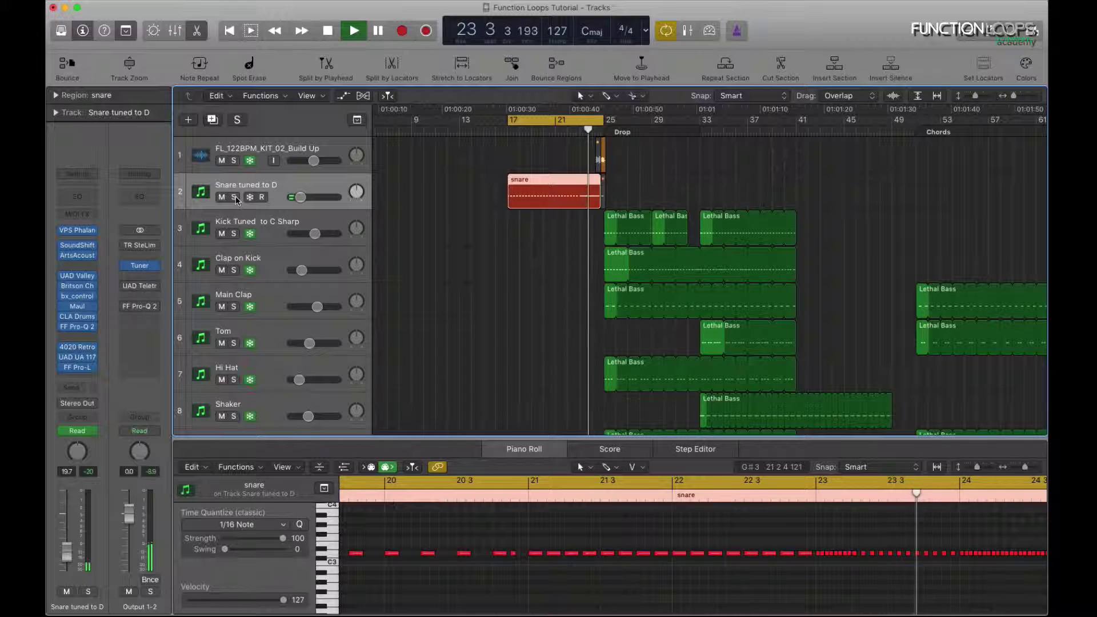
{"action": "left_click", "coordinate": [234, 198]}
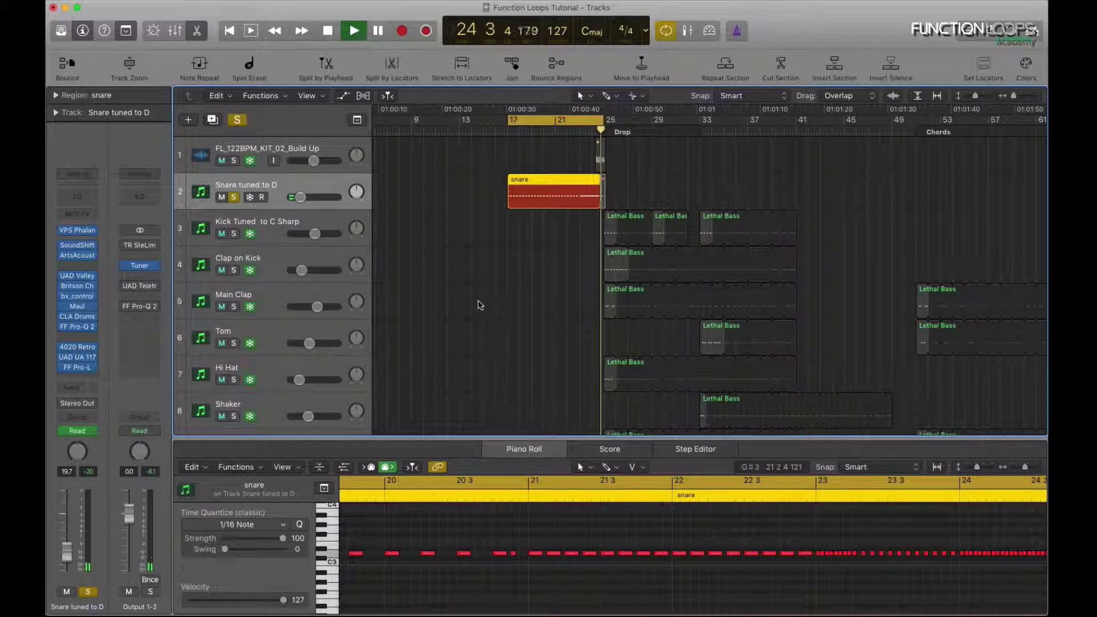
{"action": "key", "text": "space"}
Check the snare's pitch with the Tuner on Output 1-2 and view the envelope modes of its VPS Phalanx sampler
{"action": "left_click", "coordinate": [77, 230]}
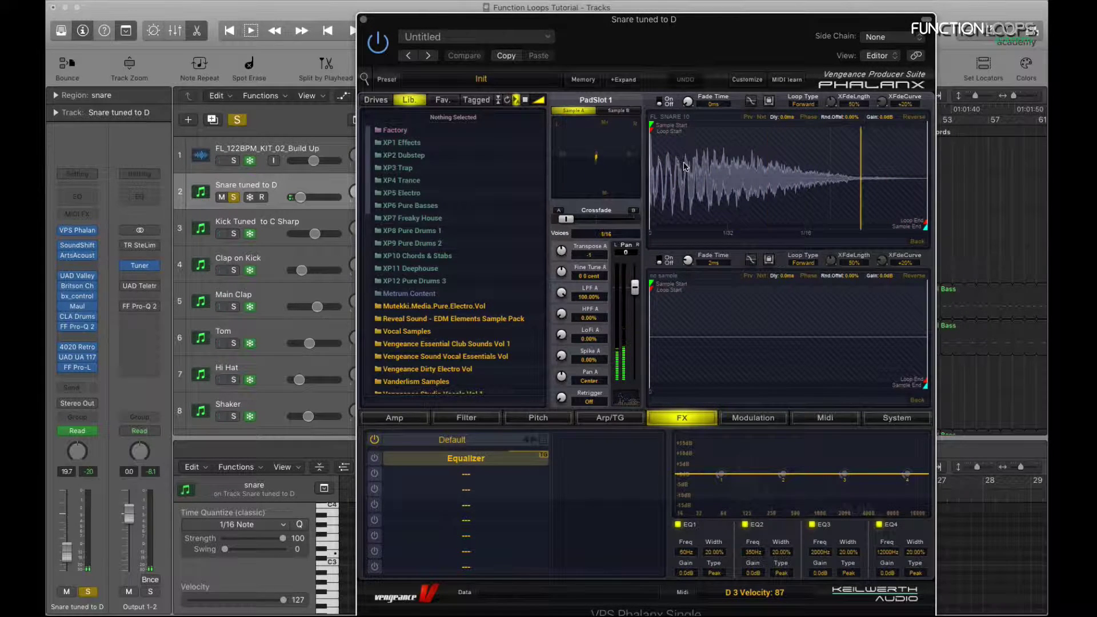
{"action": "left_click", "coordinate": [63, 245]}
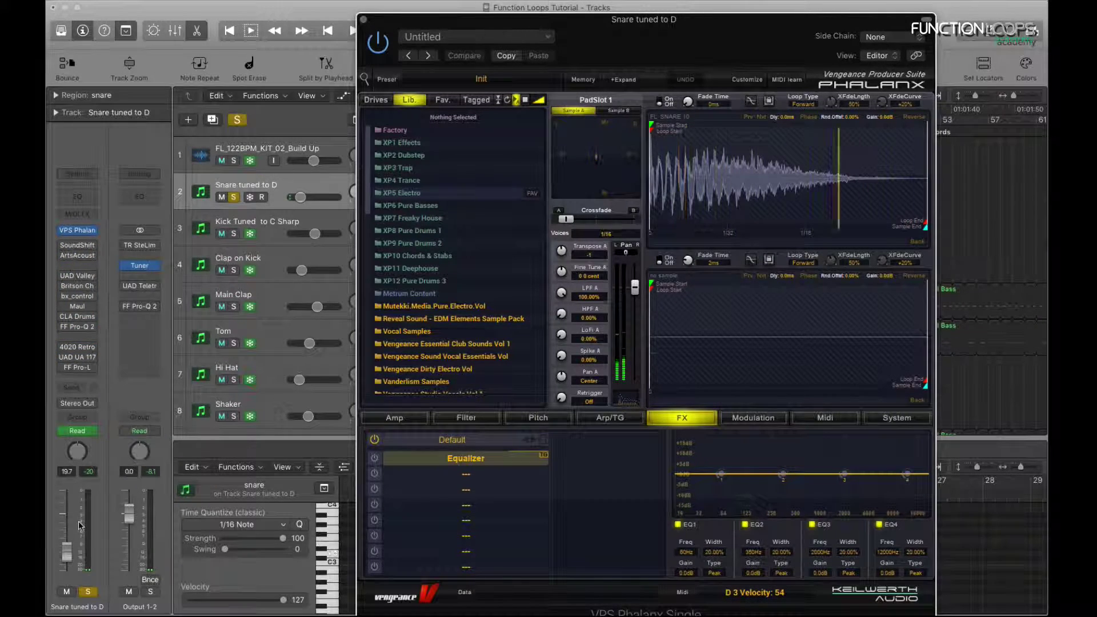
{"action": "left_click", "coordinate": [141, 269]}
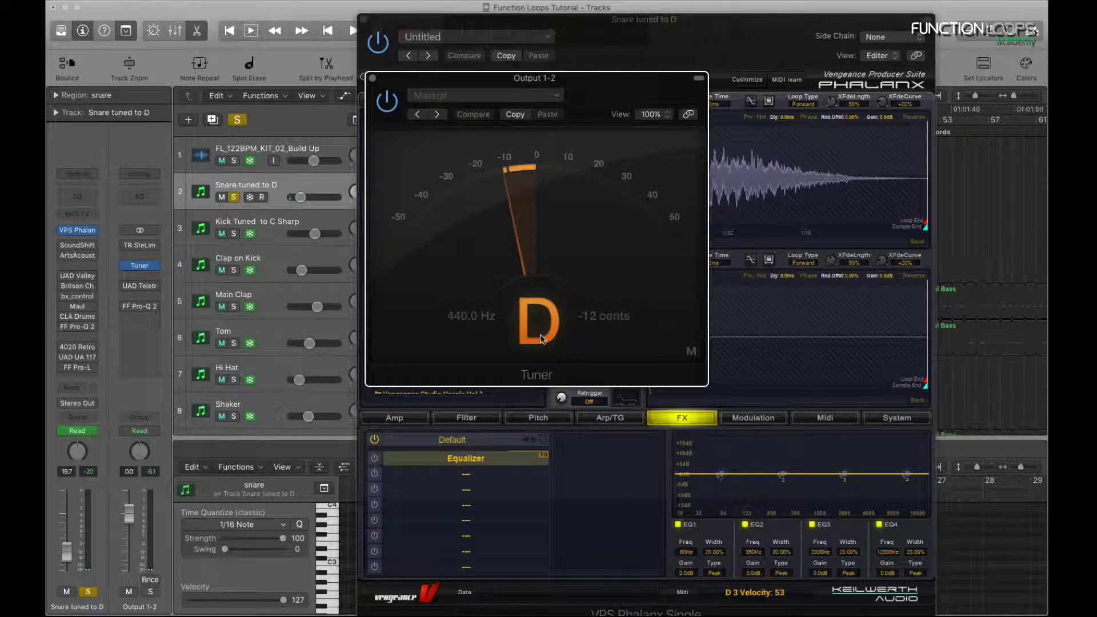
{"action": "left_click", "coordinate": [372, 77]}
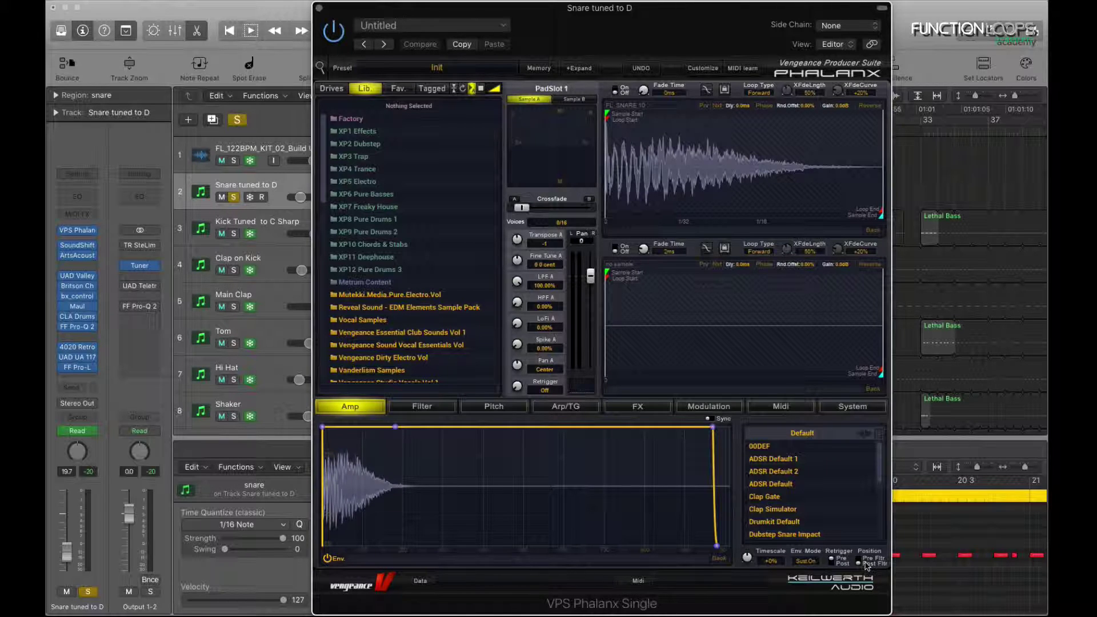
{"action": "left_click", "coordinate": [812, 561]}
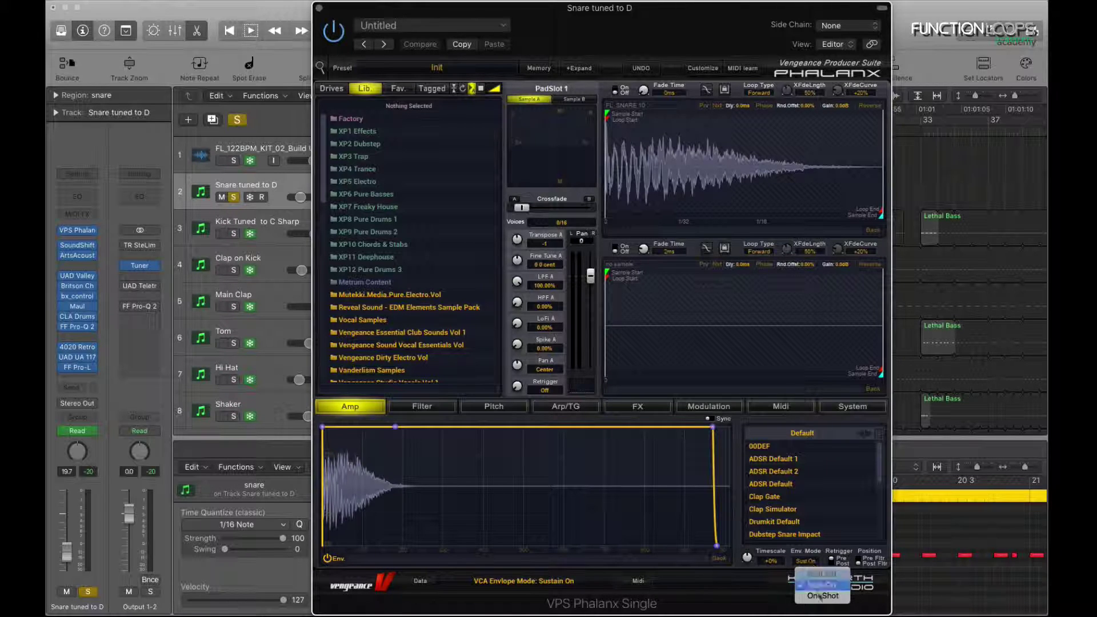
{"action": "left_click", "coordinate": [319, 9]}
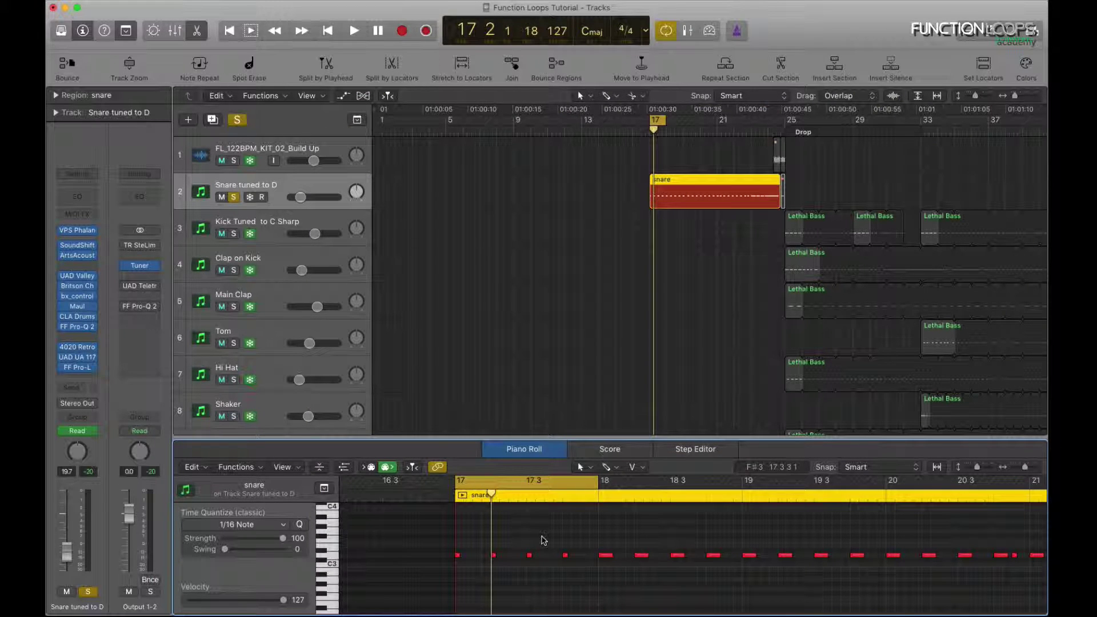
Play the looped bar 17 and slightly lengthen its four snare notes in the Piano Roll
{"action": "key", "text": "super+Right"}
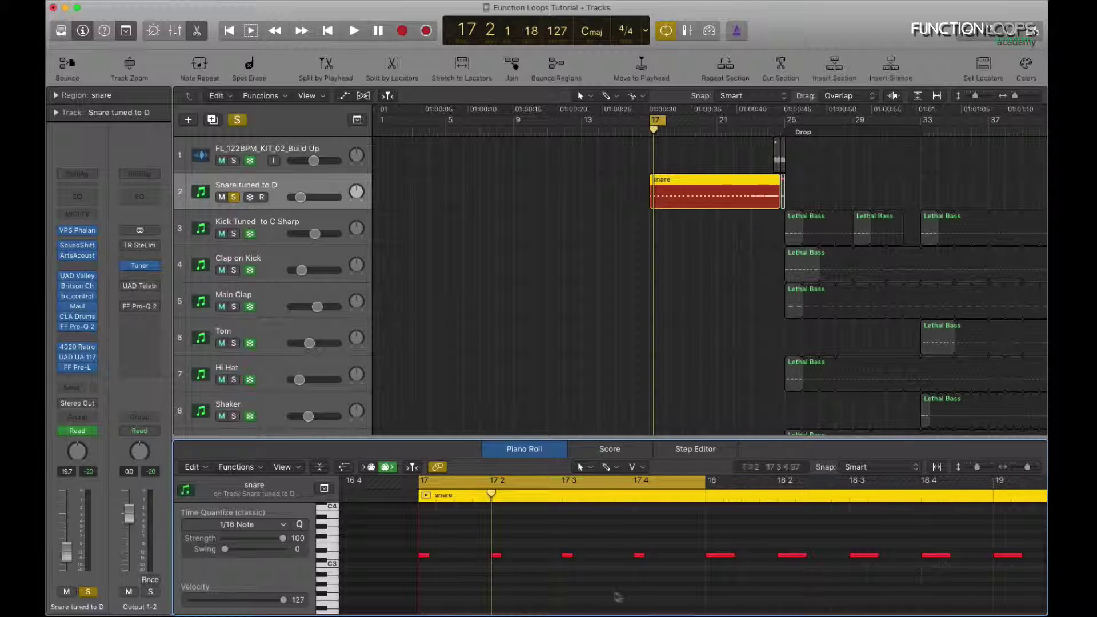
{"action": "key", "text": "space"}
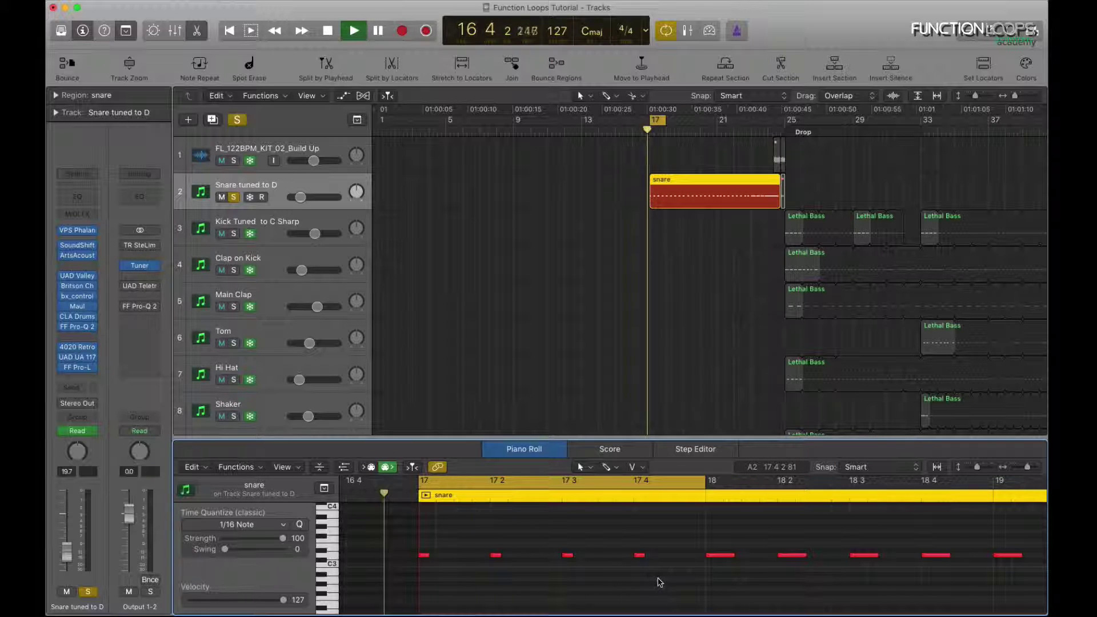
{"action": "left_click_drag", "start_coordinate": [671, 588], "coordinate": [436, 554]}
{"action": "key", "text": "space"}
{"action": "key", "text": "super+z"}
{"action": "left_click", "coordinate": [419, 517]}
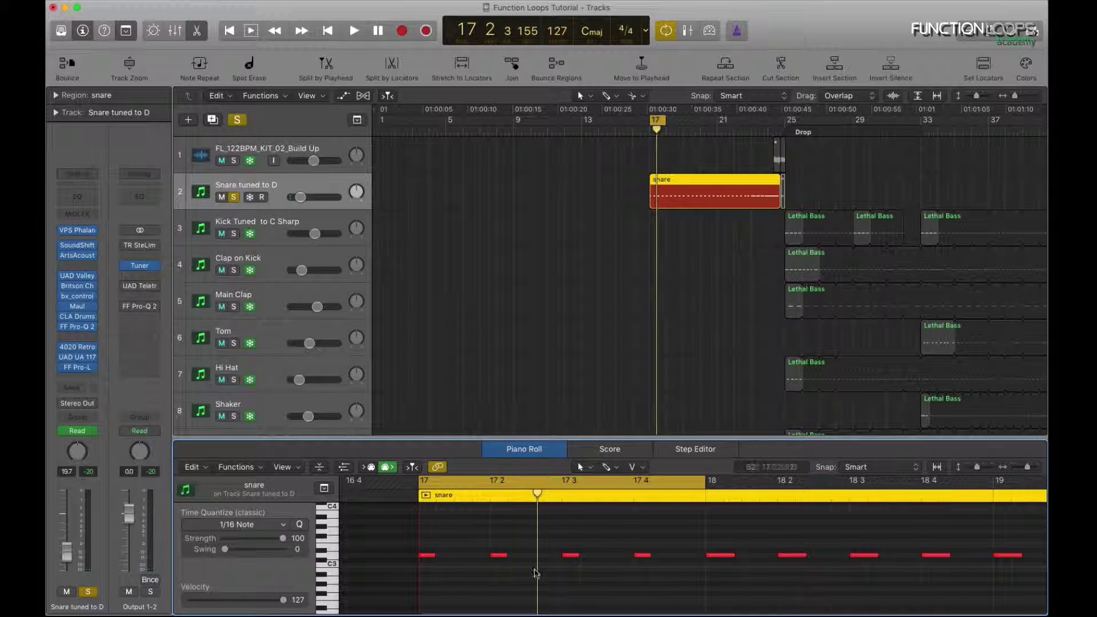
Compare the Sust.On and OneShot envelope modes in the snare's VPS Phalanx sampler and set the mode to OneShot
{"action": "left_click", "coordinate": [81, 233]}
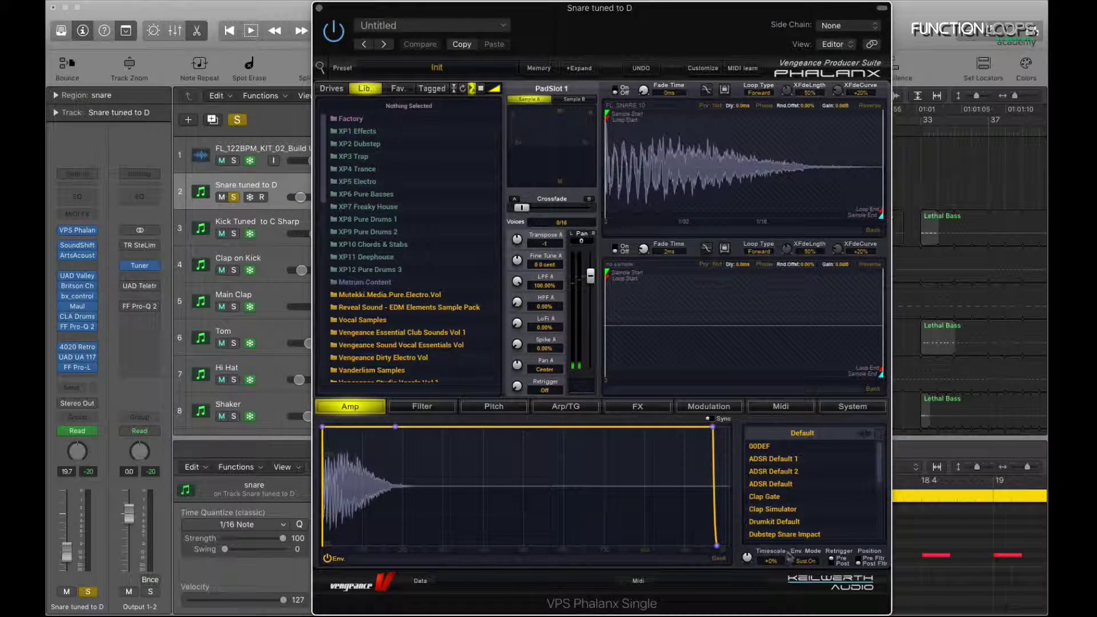
{"action": "left_click", "coordinate": [805, 561]}
{"action": "left_click", "coordinate": [815, 596]}
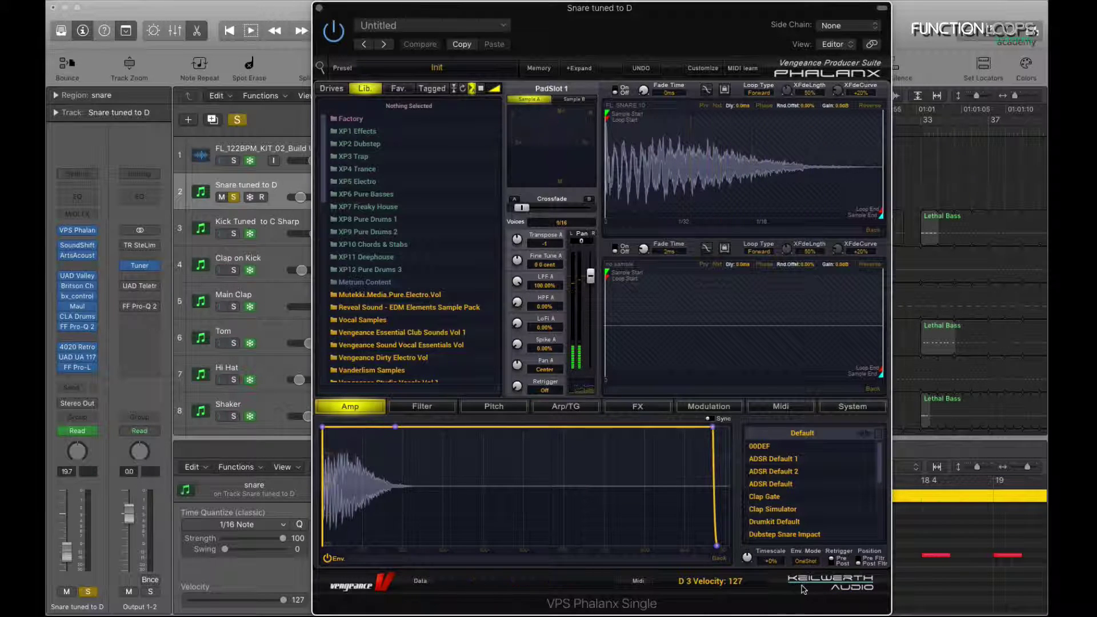
{"action": "left_click", "coordinate": [811, 566]}
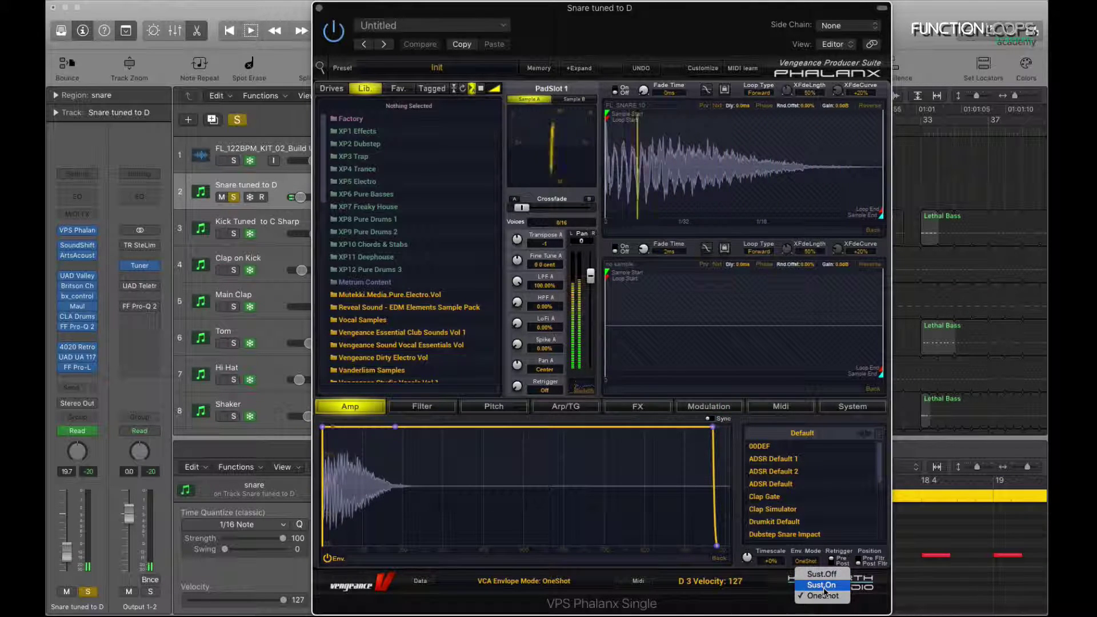
{"action": "left_click", "coordinate": [825, 592]}
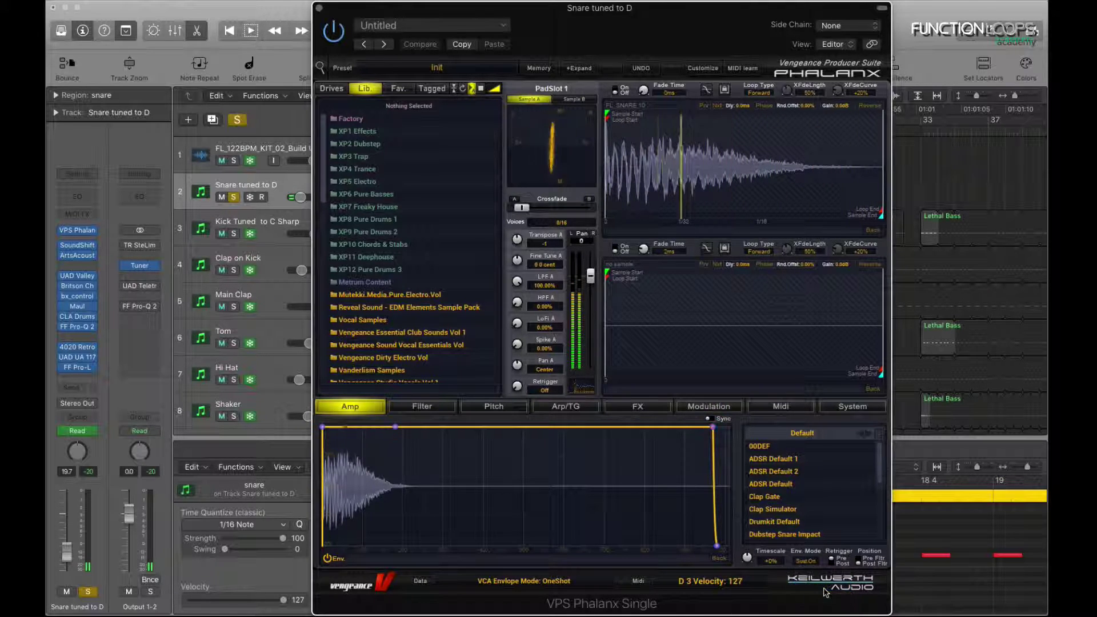
{"action": "left_click", "coordinate": [805, 561]}
{"action": "left_click", "coordinate": [814, 598]}
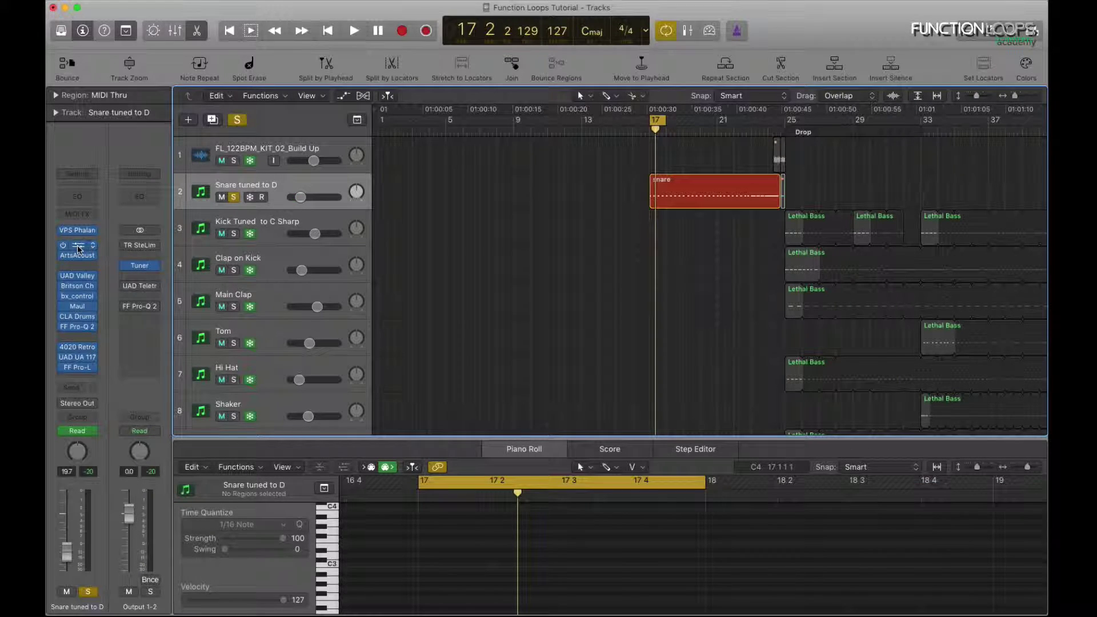
View the transpose and ratio settings of the SoundShifter Pitch plug-in on the snare track
{"action": "left_click", "coordinate": [78, 249]}
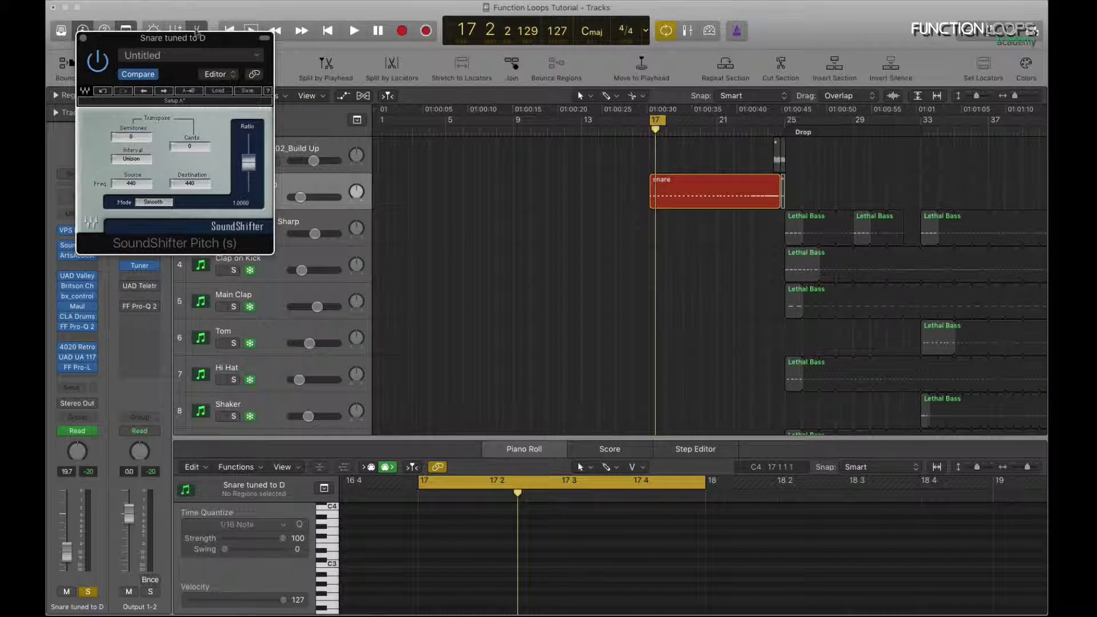
{"action": "left_click_drag", "start_coordinate": [82, 34], "coordinate": [451, 95]}
{"action": "left_click", "coordinate": [449, 91]}
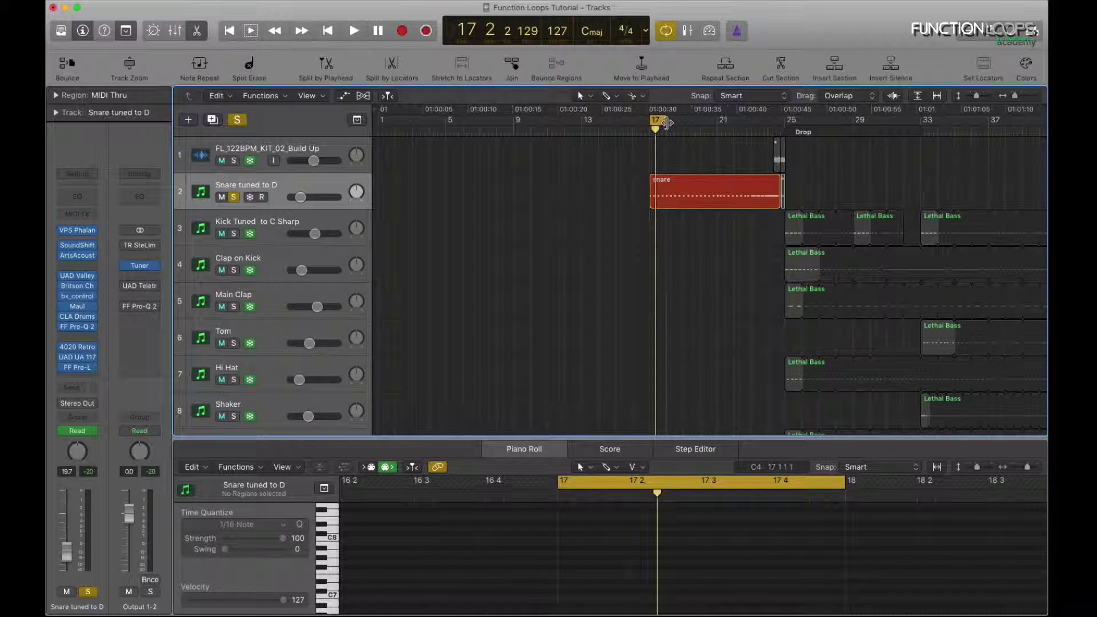
Extend the cycle to bars 17 to 25 and play it while viewing the snare's SoundShifter ratio automation and plug-in
{"action": "left_click_drag", "start_coordinate": [665, 121], "coordinate": [785, 121]}
{"action": "key", "text": "space"}
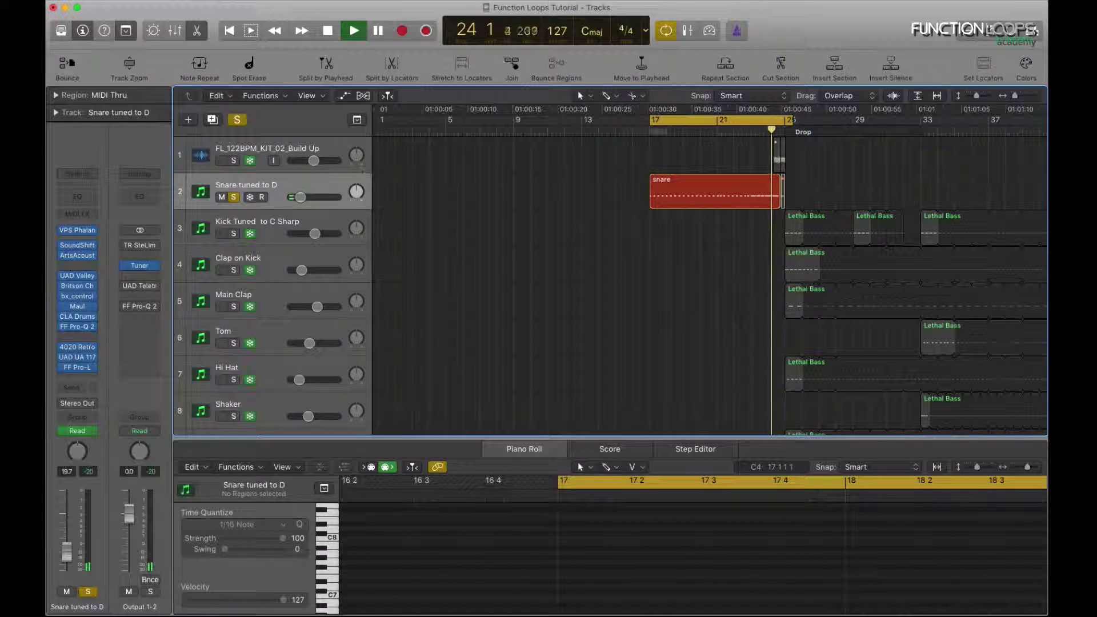
{"action": "key", "text": "a"}
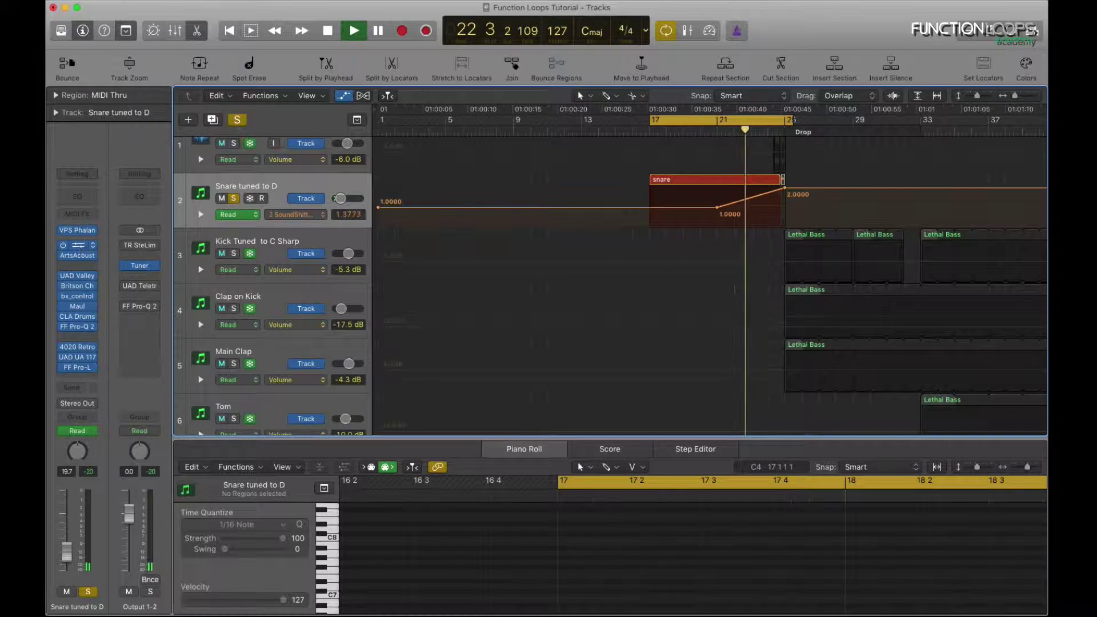
{"action": "left_click", "coordinate": [77, 245]}
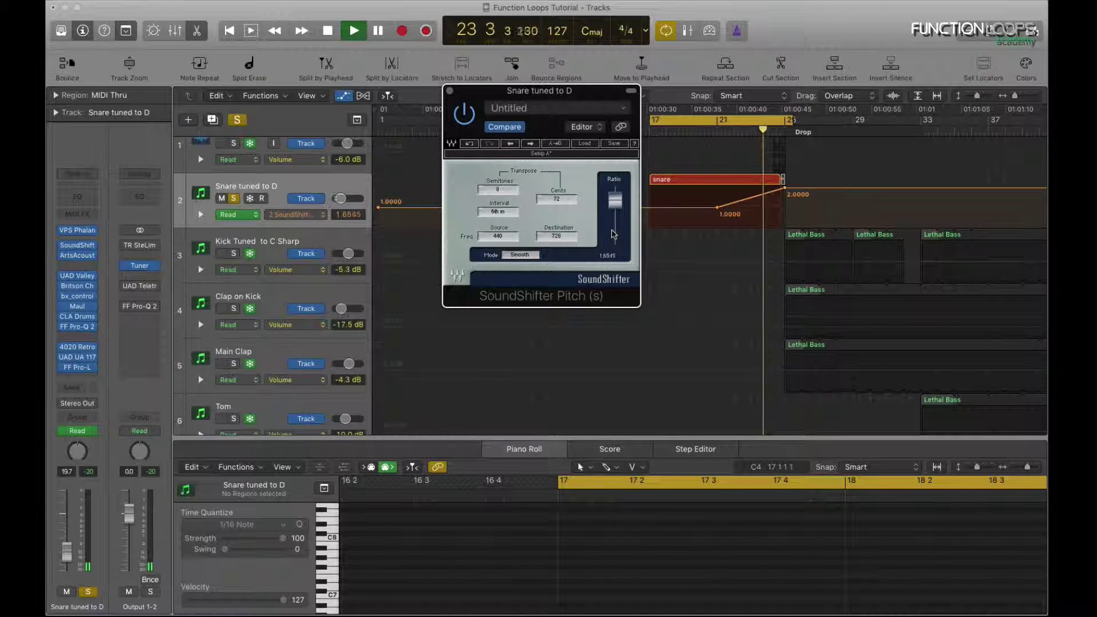
{"action": "key", "text": "space"}
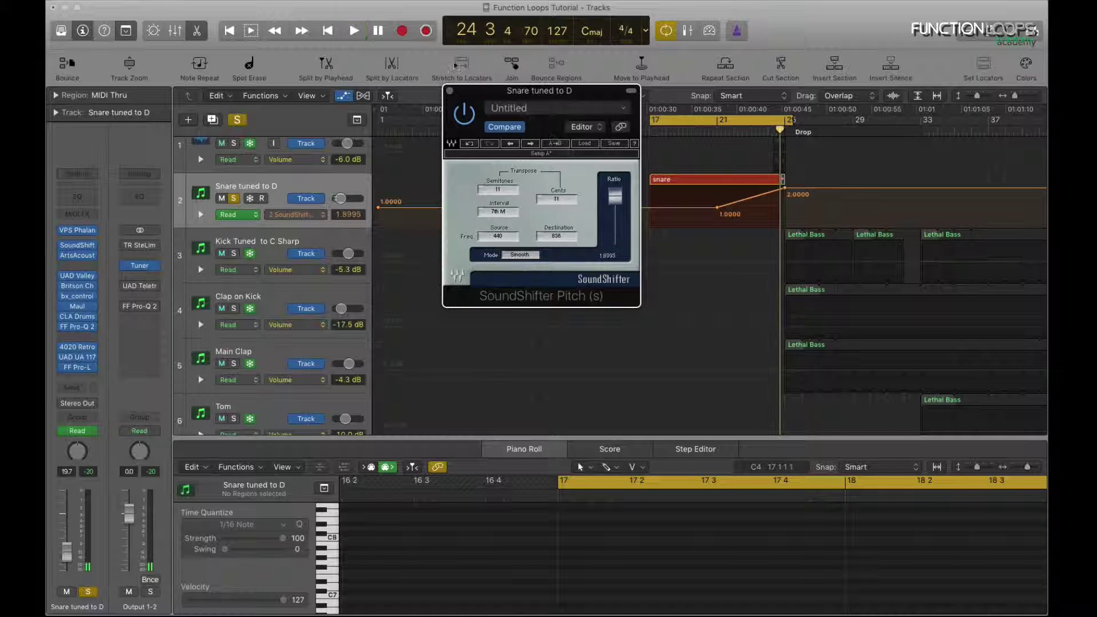
{"action": "left_click", "coordinate": [450, 91]}
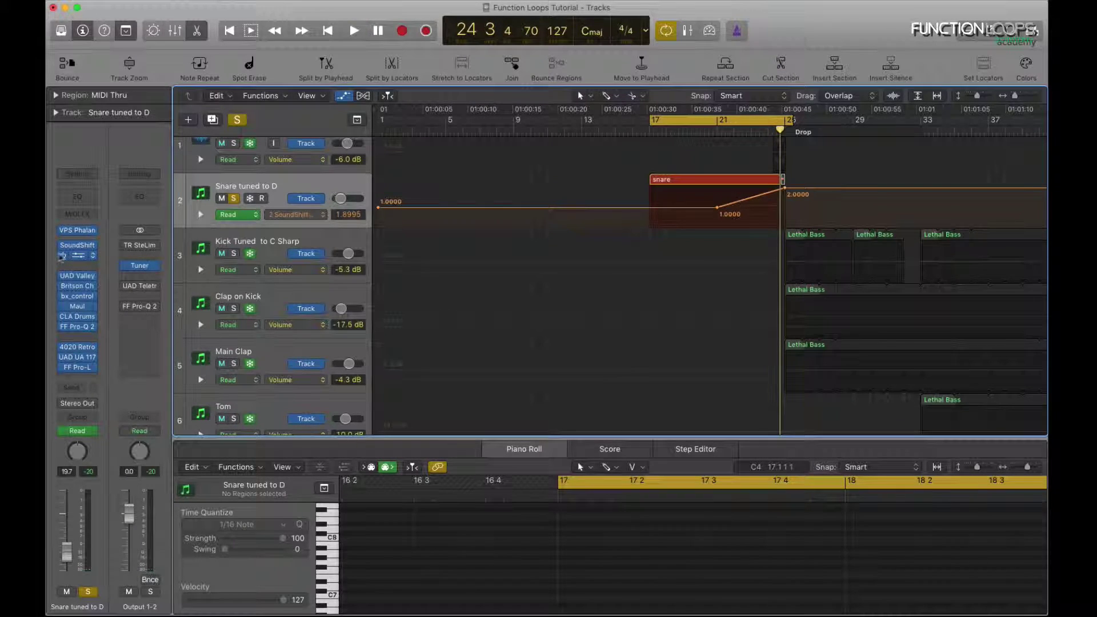
{"action": "key", "text": "a"}
Try raising the snare notes in bars 23 and 24 to stepped higher pitches in a separate Piano Roll window, and undo the changes
{"action": "left_click", "coordinate": [674, 206]}
{"action": "double_click", "coordinate": [674, 206]}
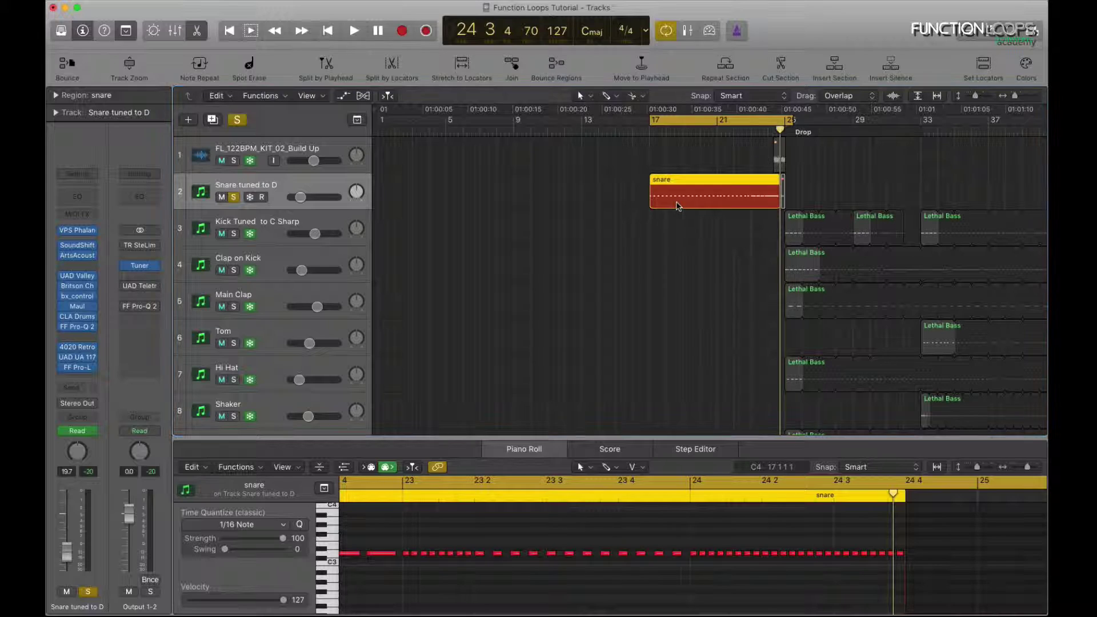
{"action": "left_click_drag", "start_coordinate": [756, 278], "coordinate": [738, 235]}
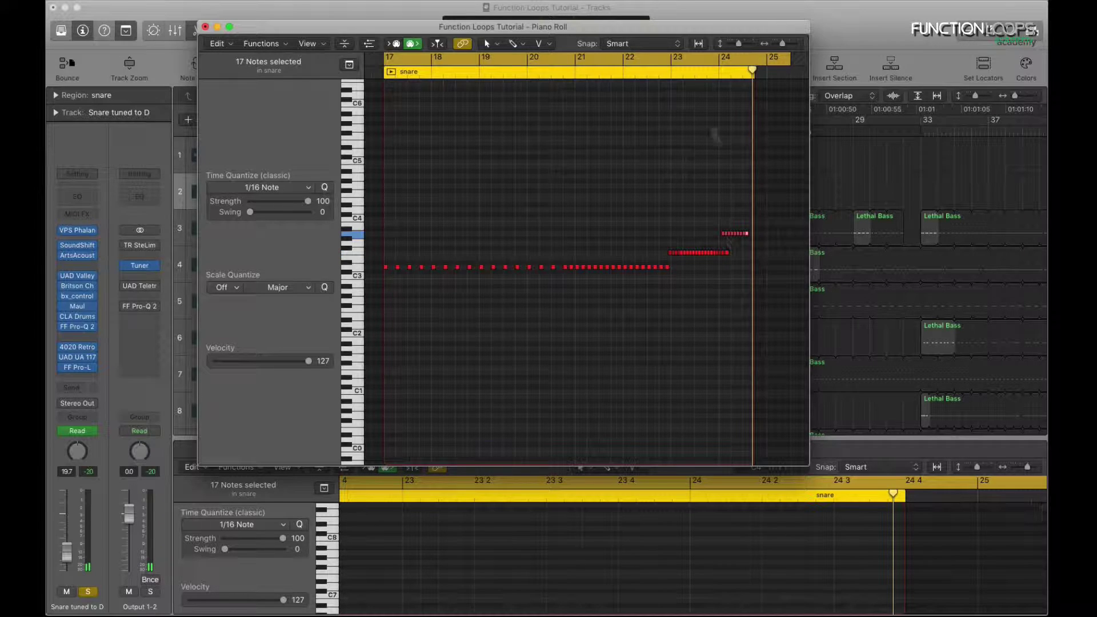
{"action": "left_click", "coordinate": [623, 72]}
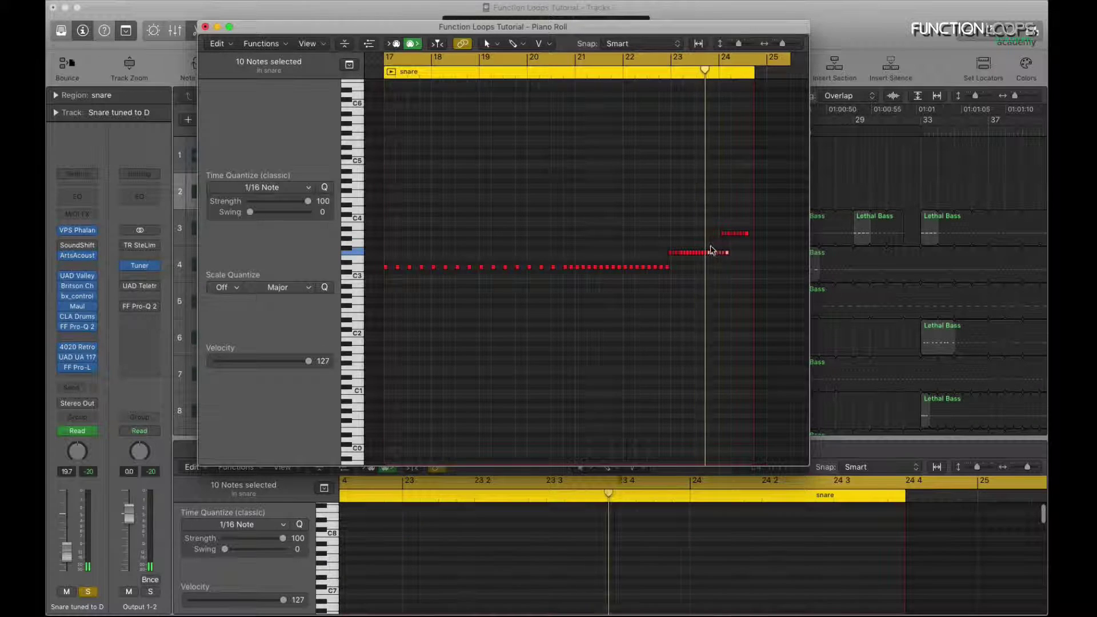
{"action": "left_click", "coordinate": [713, 252]}
{"action": "left_click_drag", "start_coordinate": [714, 252], "coordinate": [711, 247]}
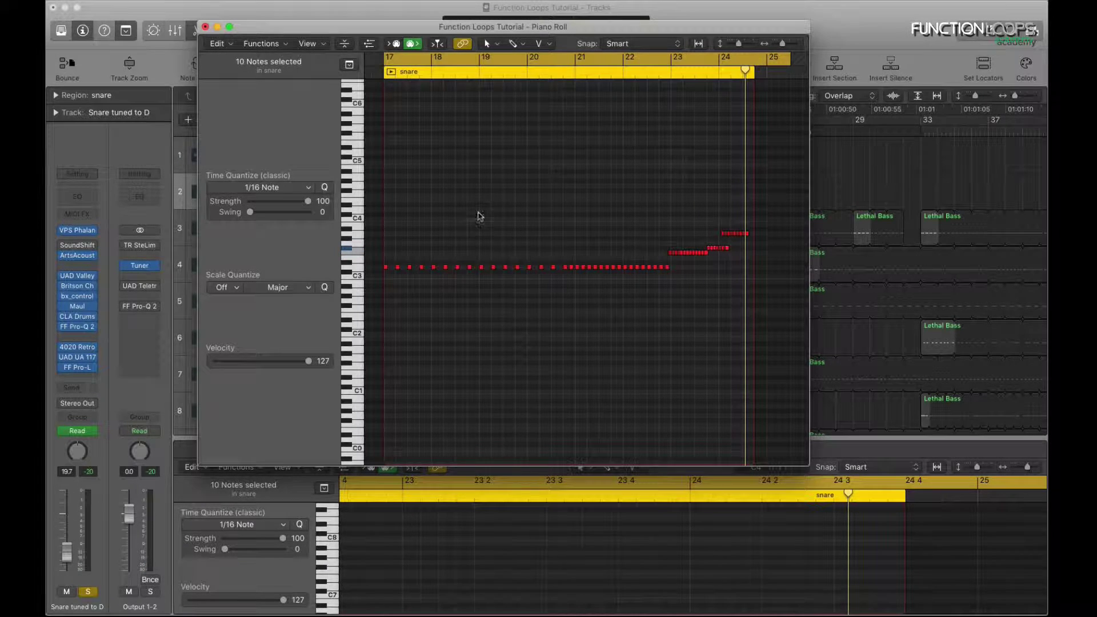
{"action": "key", "text": "super+z"}
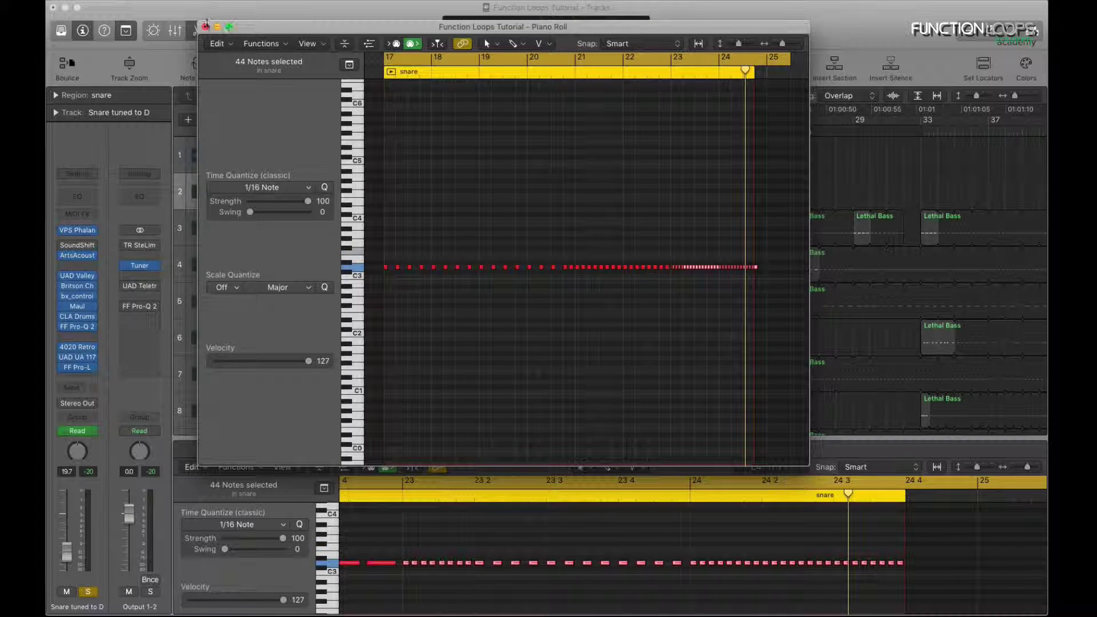
{"action": "left_click", "coordinate": [205, 26]}
Bypass the SoundShifter Pitch plug-in on the snare track
{"action": "left_click", "coordinate": [74, 245]}
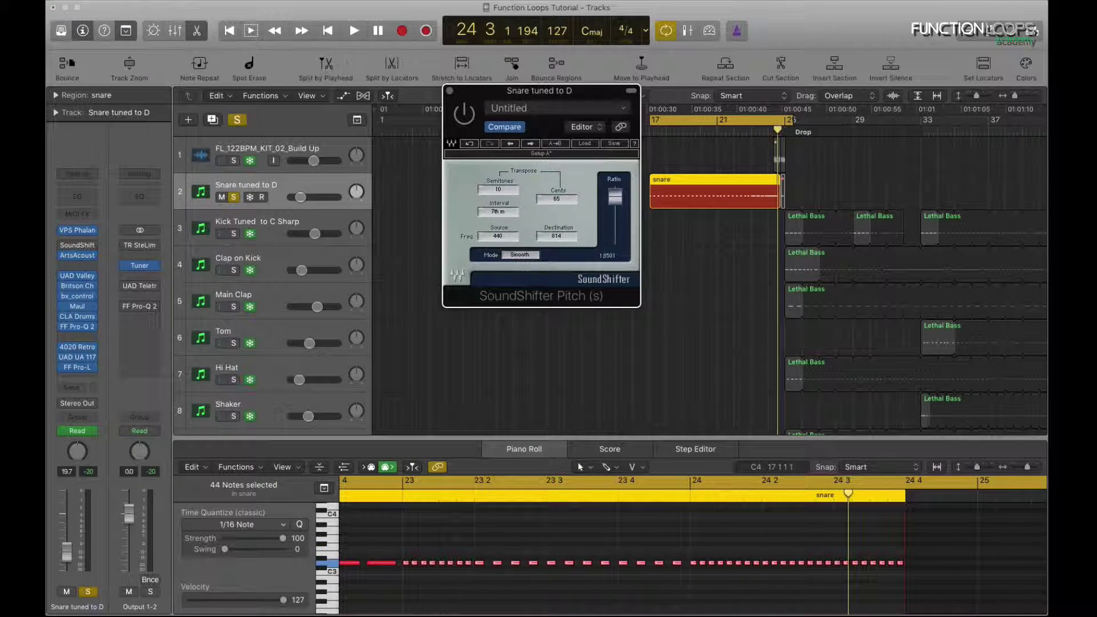
{"action": "left_click", "coordinate": [451, 91]}
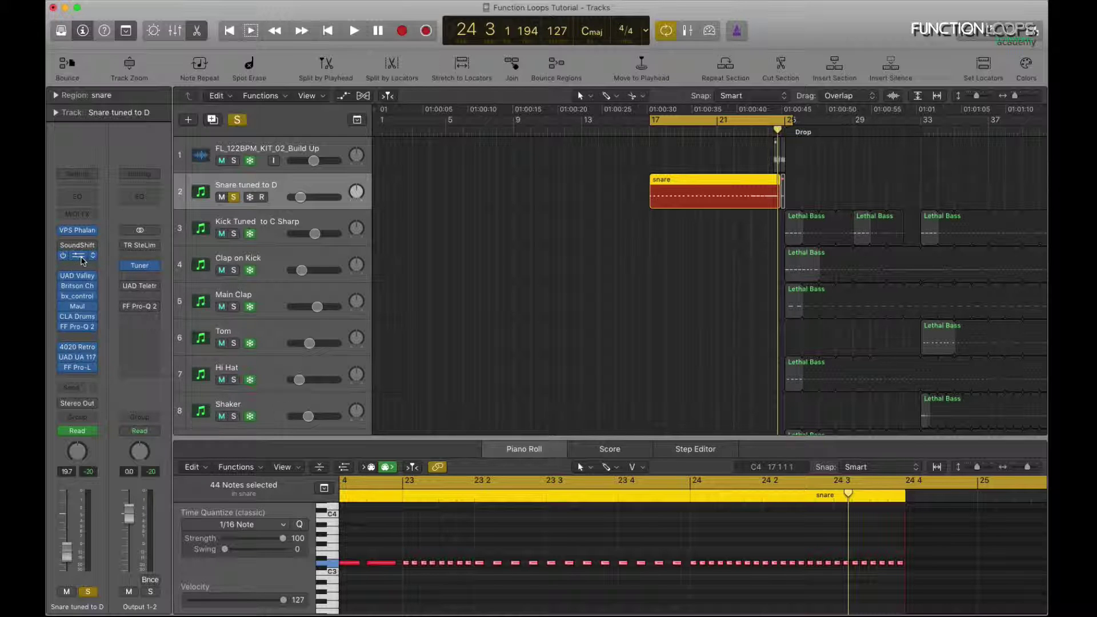
Play the snare from bar 21 while comparing the ArtsAcoustic Reverb plug-in switched on and bypassed, and close its window
{"action": "left_click", "coordinate": [83, 261]}
{"action": "left_click_drag", "start_coordinate": [425, 38], "coordinate": [624, 66]}
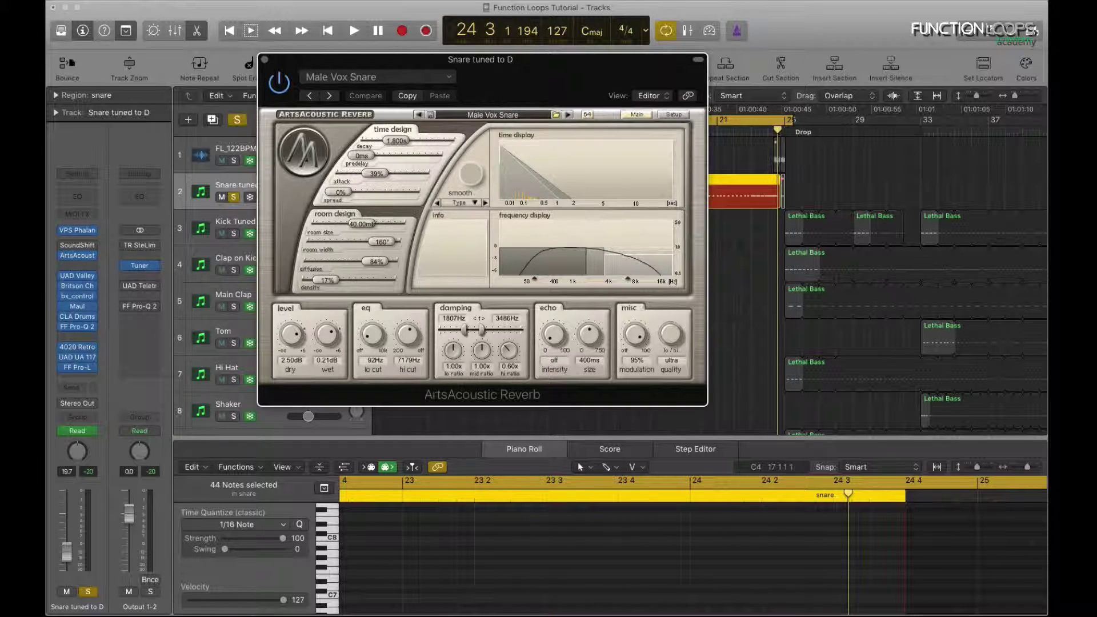
{"action": "left_click_drag", "start_coordinate": [527, 60], "coordinate": [442, 64]}
{"action": "left_click", "coordinate": [701, 132]}
{"action": "key", "text": "space"}
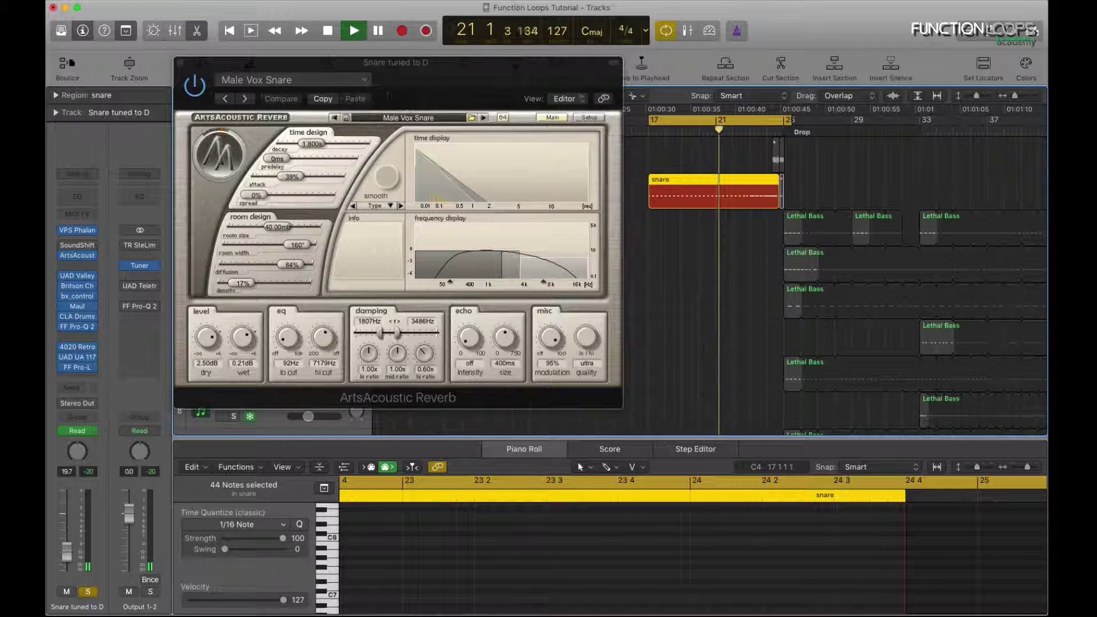
{"action": "left_click", "coordinate": [200, 86]}
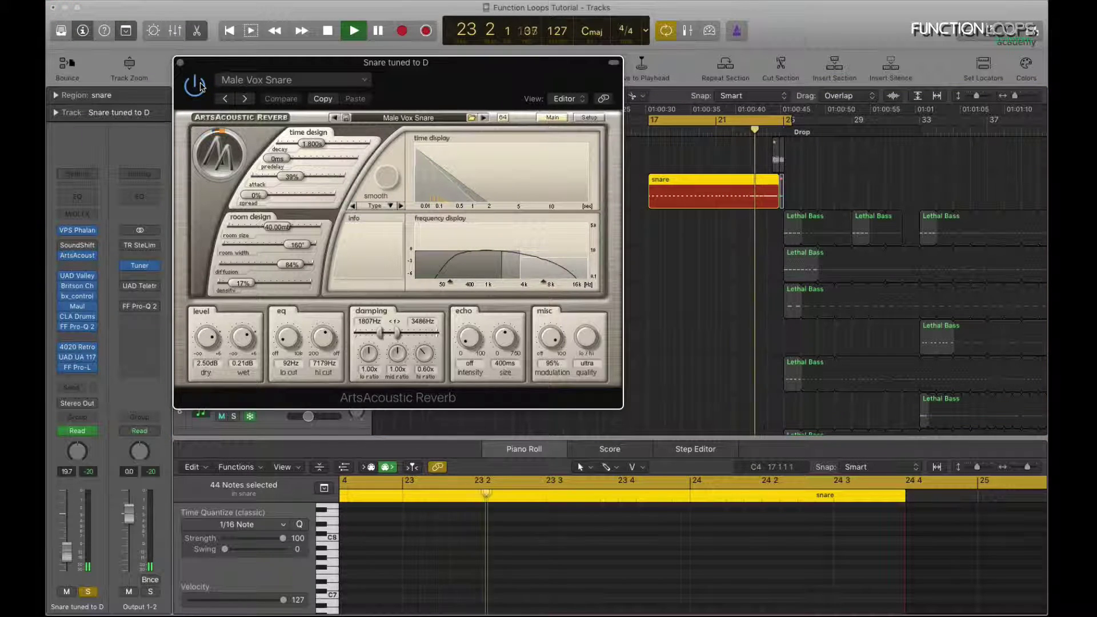
{"action": "key", "text": "space"}
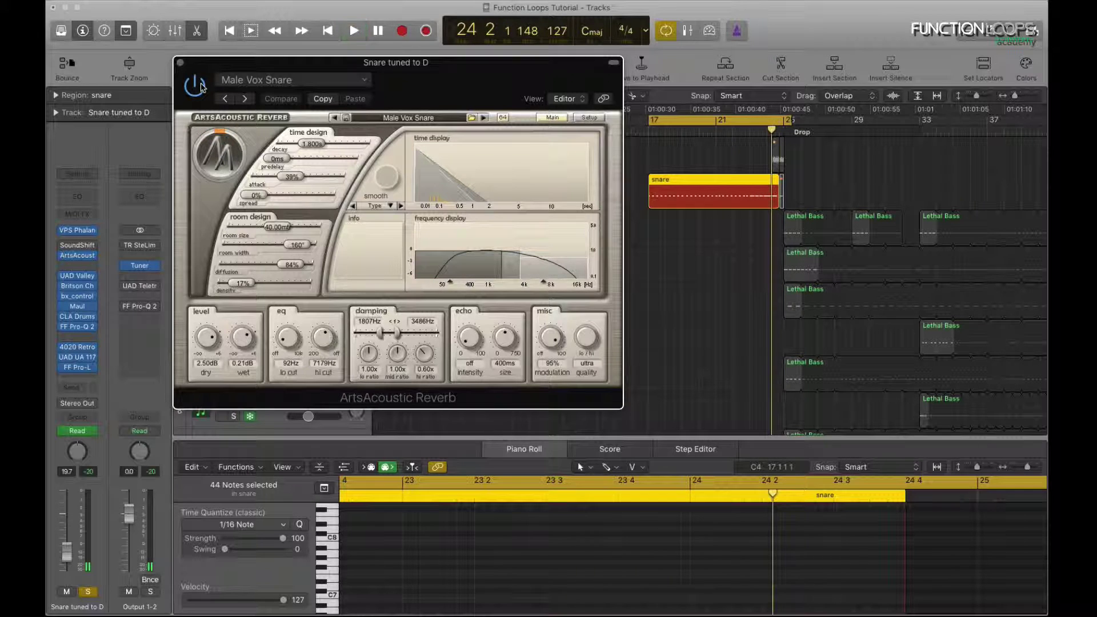
{"action": "left_click", "coordinate": [180, 62]}
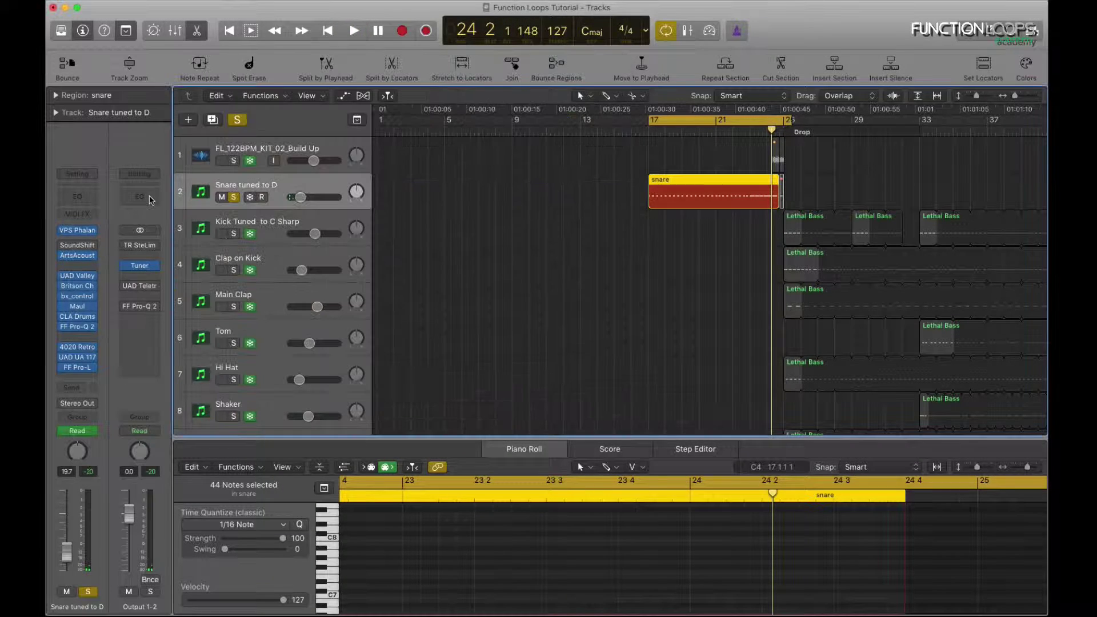
View the UAD Valley People Dyna-mite plug-in on the snare track and compare it on and bypassed during playback
{"action": "left_click", "coordinate": [77, 278]}
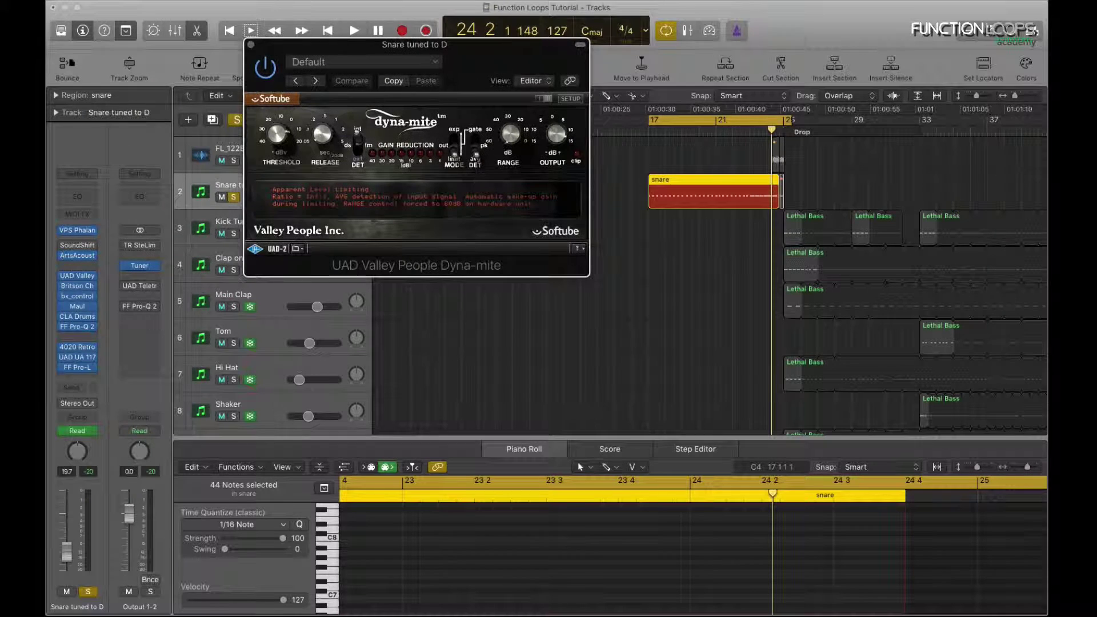
{"action": "key", "text": "space"}
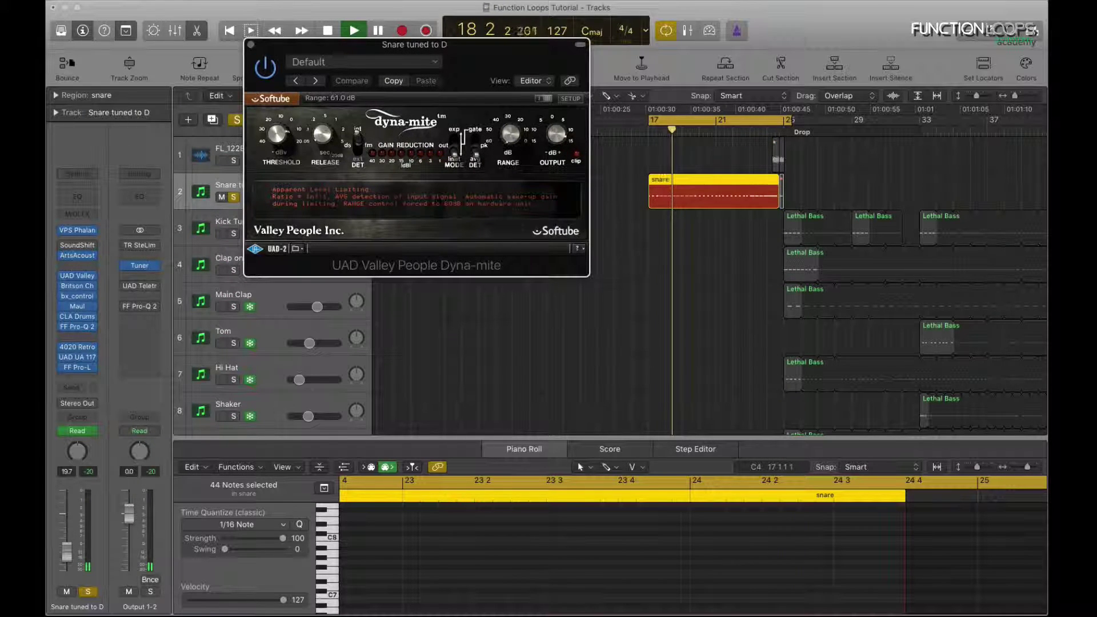
{"action": "left_click", "coordinate": [264, 67]}
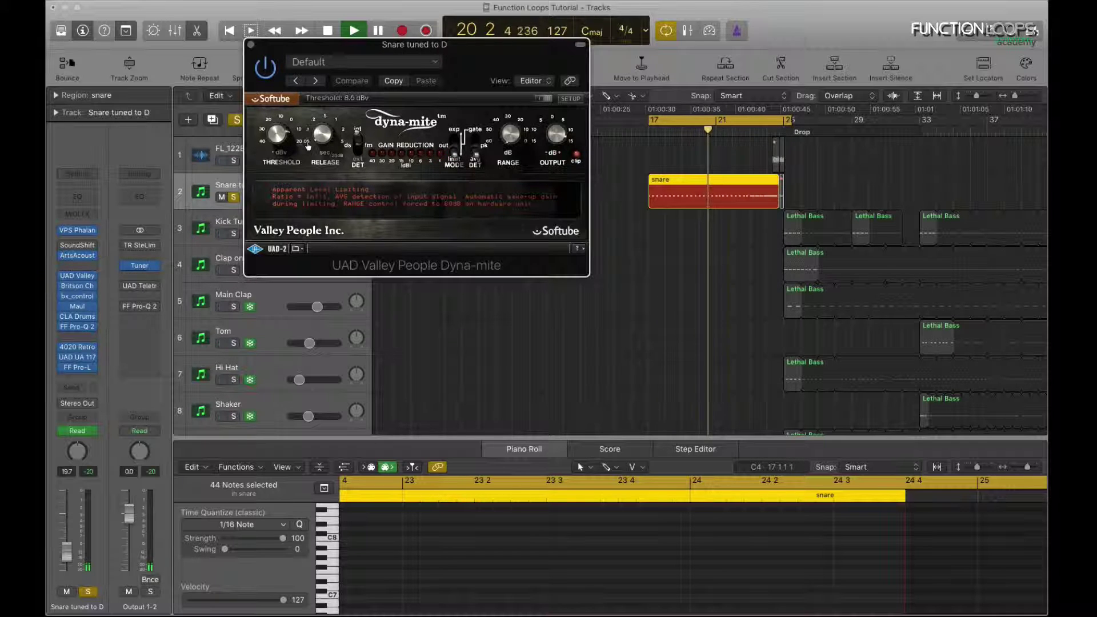
Compare the Britson Channel plug-in on and bypassed while playing the snare, and close it together with the Dyna-mite window
{"action": "left_click", "coordinate": [77, 288]}
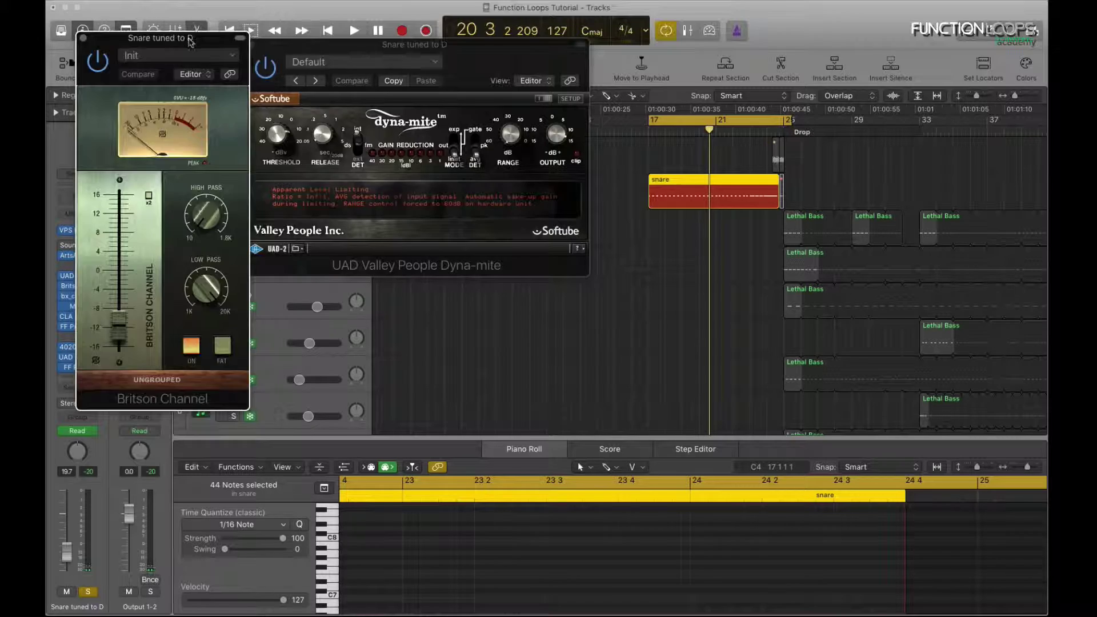
{"action": "left_click_drag", "start_coordinate": [190, 41], "coordinate": [406, 63]}
{"action": "key", "text": "space"}
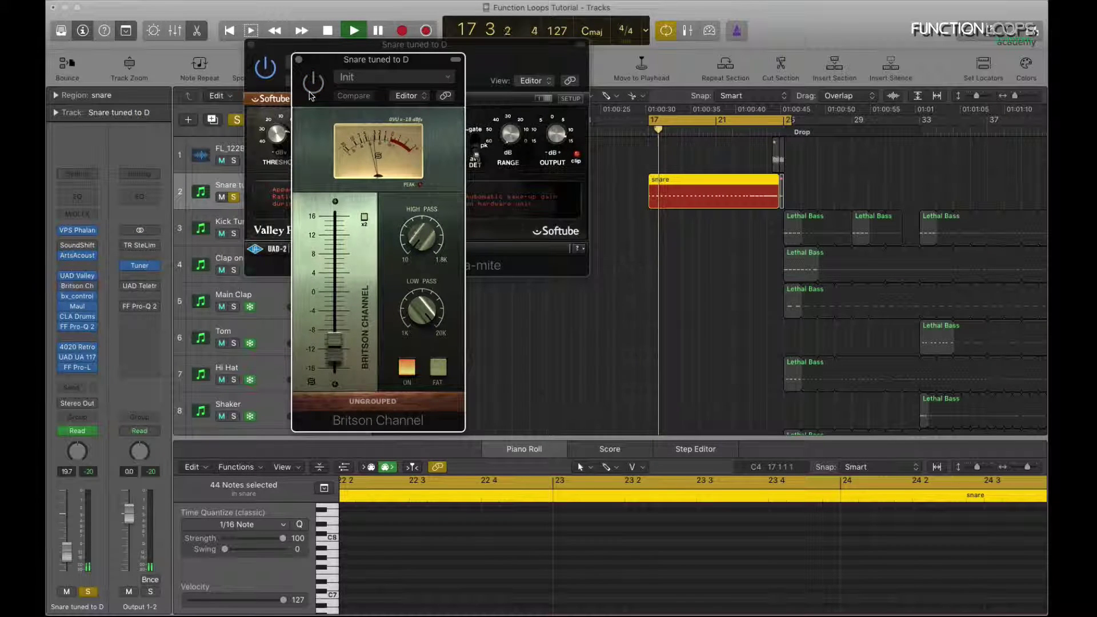
{"action": "key", "text": "space"}
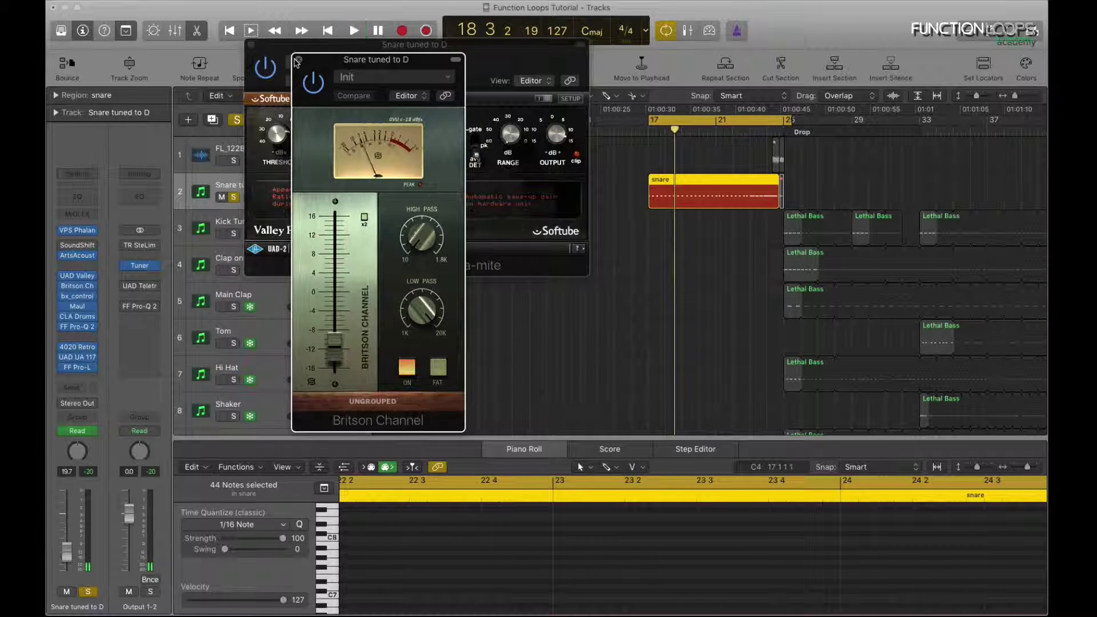
{"action": "left_click", "coordinate": [297, 60]}
{"action": "left_click", "coordinate": [250, 44]}
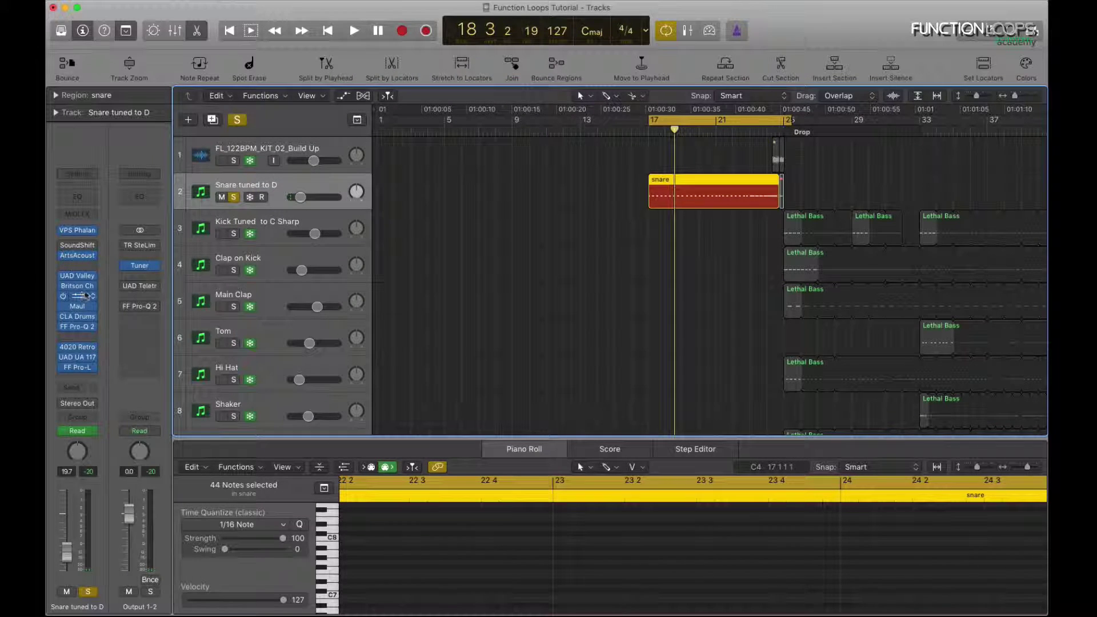
View the bx_control V2 settings on the snare track, including the Mono-Maker, and close the plug-in window
{"action": "left_click", "coordinate": [81, 296]}
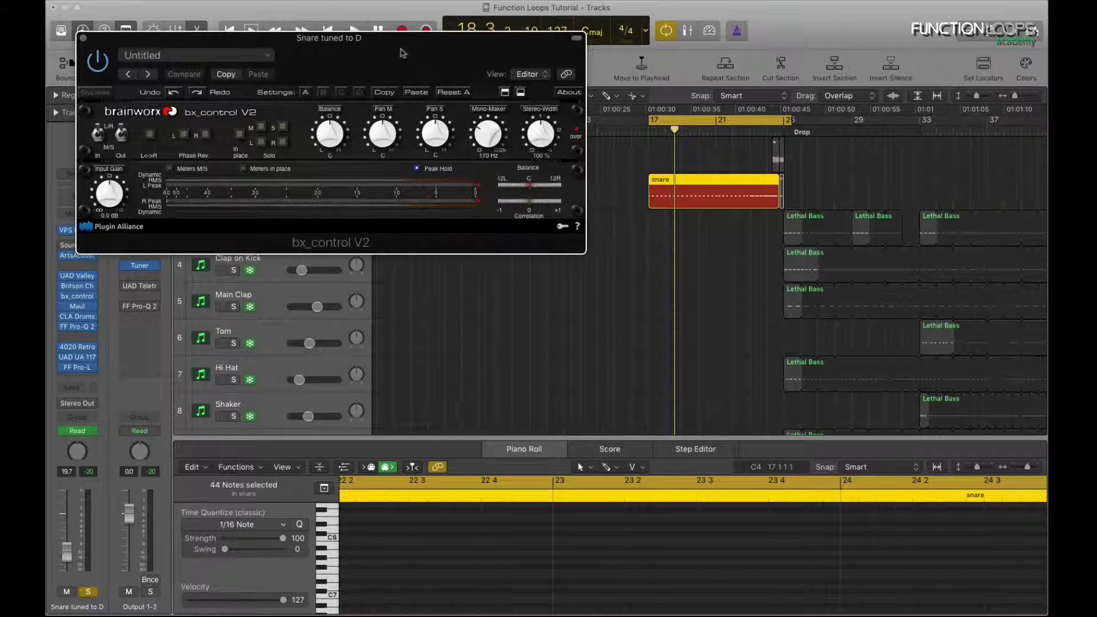
{"action": "left_click_drag", "start_coordinate": [402, 53], "coordinate": [561, 72]}
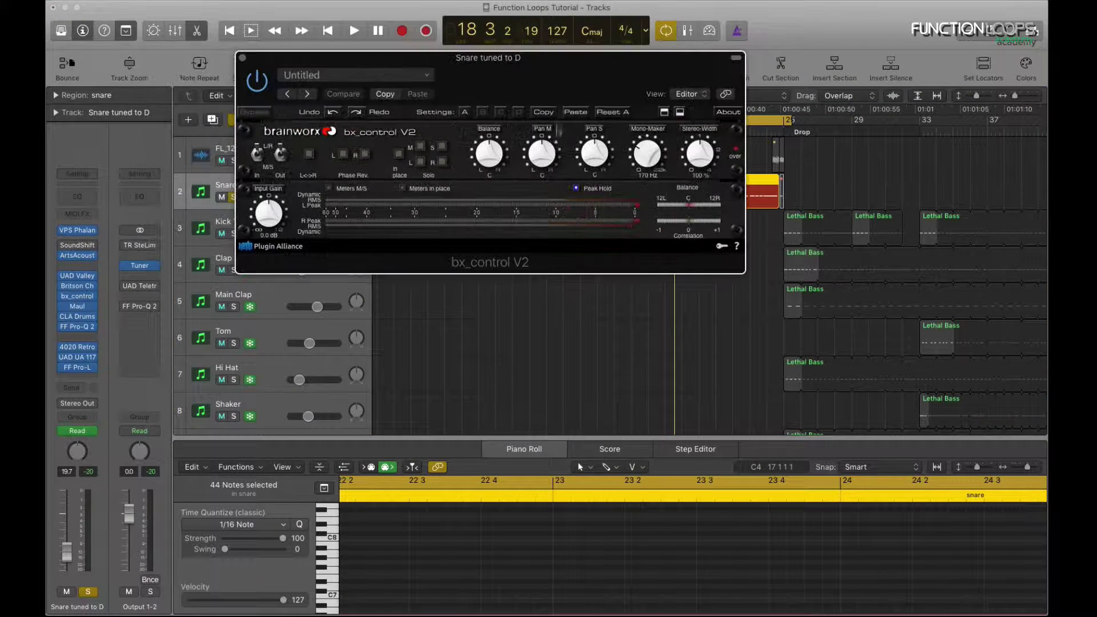
{"action": "key", "text": "super+w"}
{"action": "left_click", "coordinate": [606, 187]}
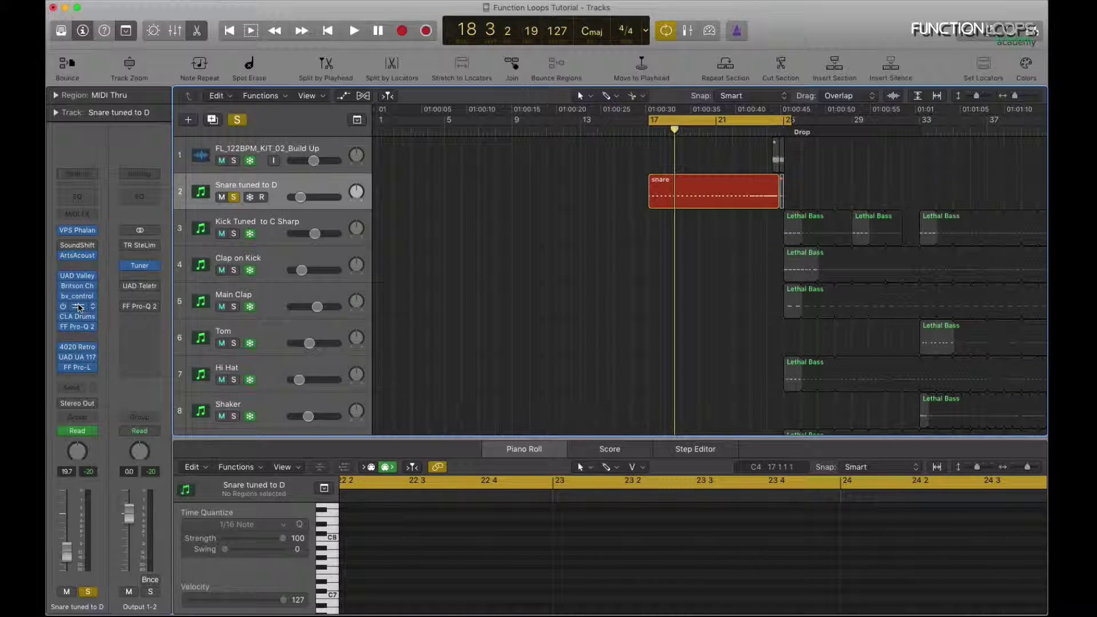
View the Maul distortion settings on the snare track, compare it on and bypassed during playback, and close its window
{"action": "left_click", "coordinate": [80, 307]}
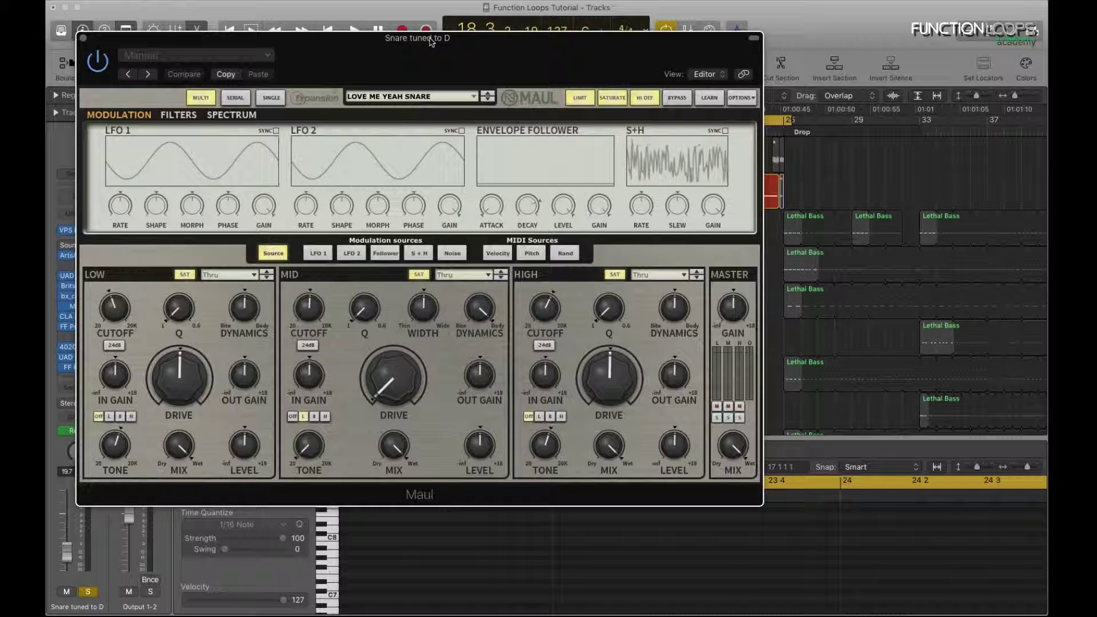
{"action": "left_click_drag", "start_coordinate": [430, 41], "coordinate": [497, 40]}
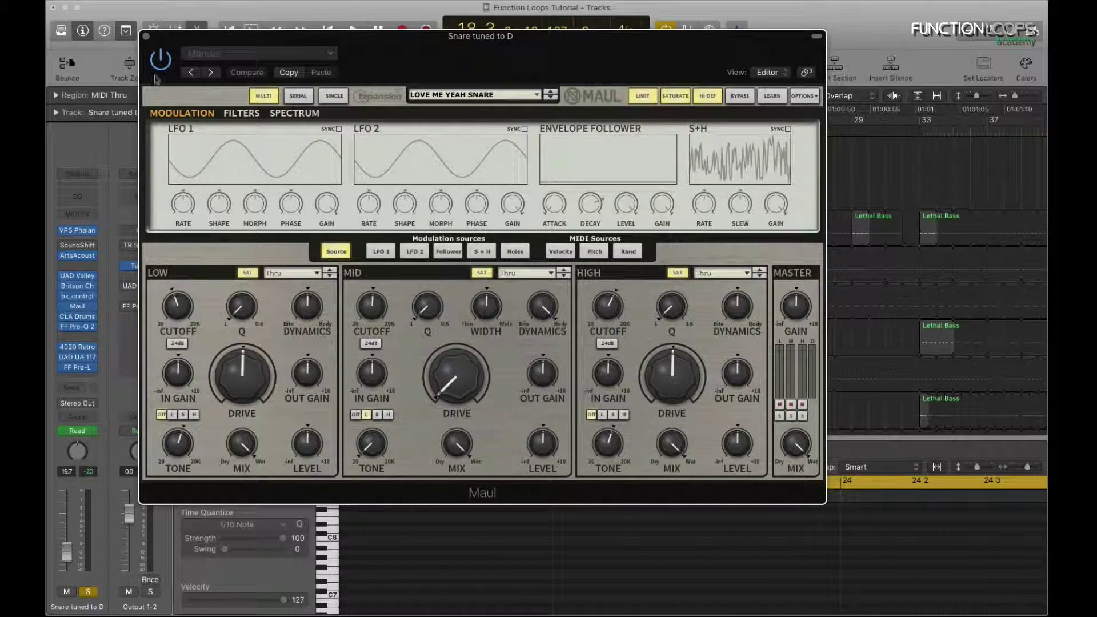
{"action": "key", "text": "space"}
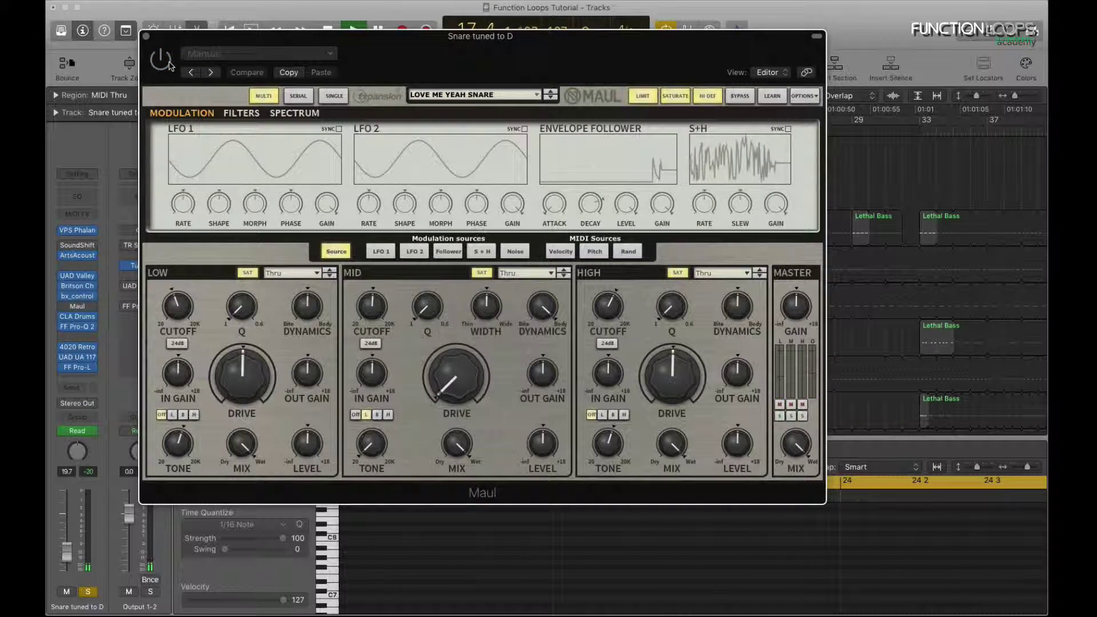
{"action": "left_click", "coordinate": [167, 62]}
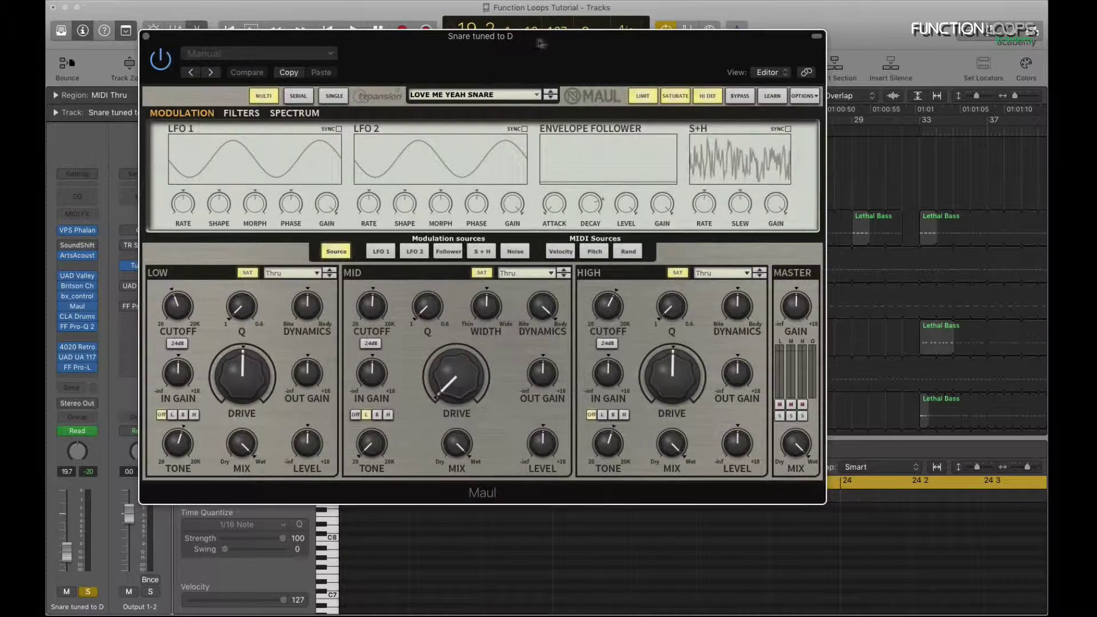
{"action": "left_click_drag", "start_coordinate": [539, 44], "coordinate": [612, 42]}
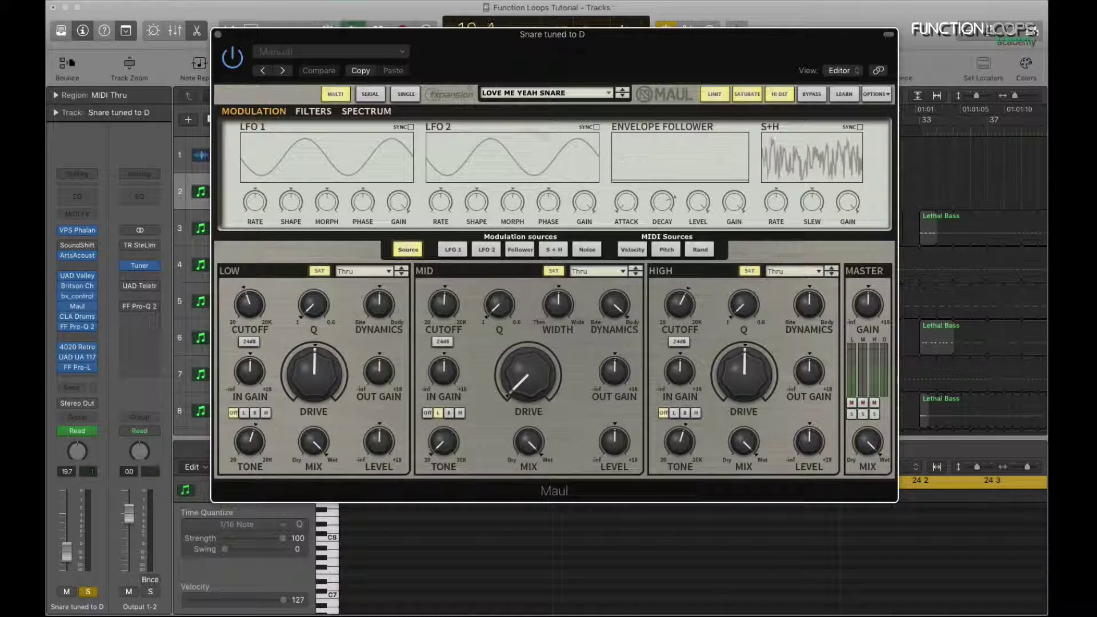
{"action": "key", "text": "space"}
{"action": "left_click", "coordinate": [232, 55]}
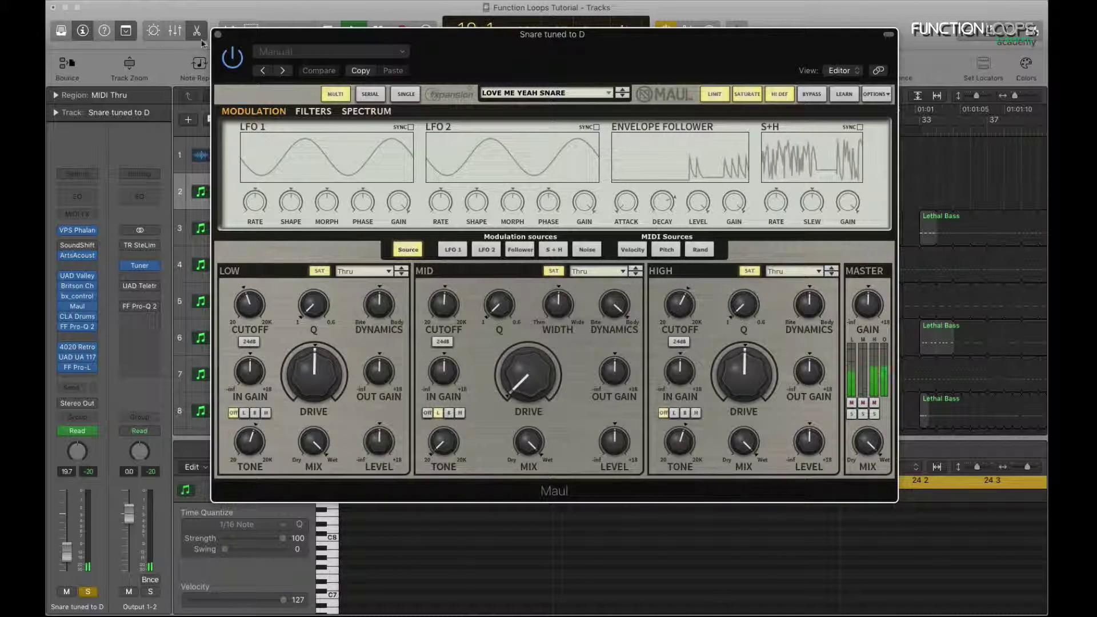
{"action": "key", "text": "super+w"}
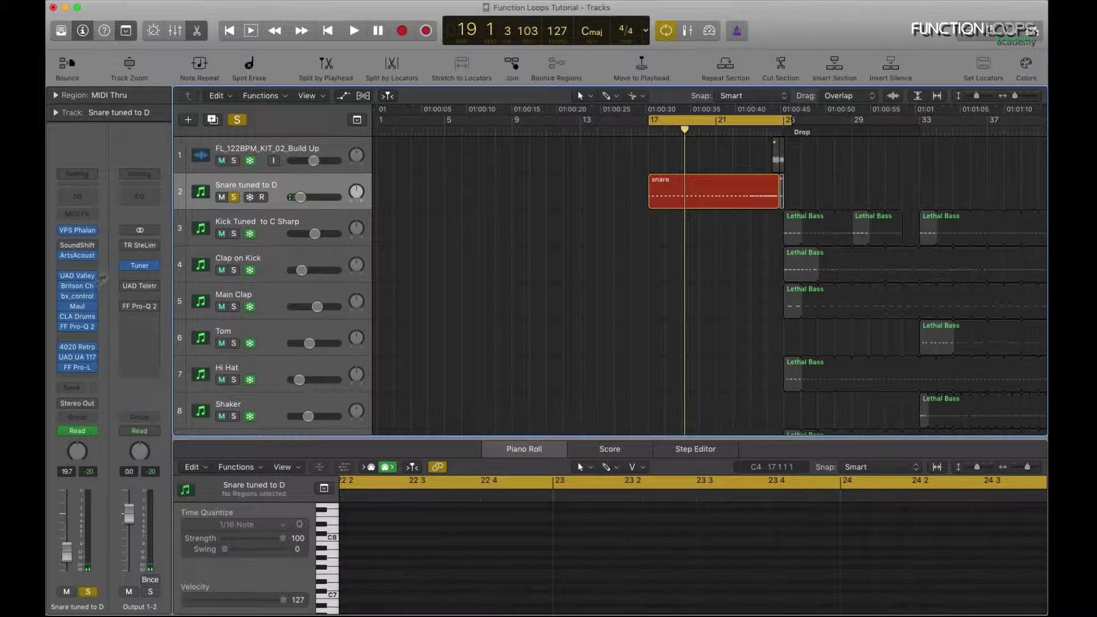
View the CLA Drums plug-in on the snare track and compare it on and bypassed during playback
{"action": "left_click", "coordinate": [88, 318]}
{"action": "left_click", "coordinate": [579, 310]}
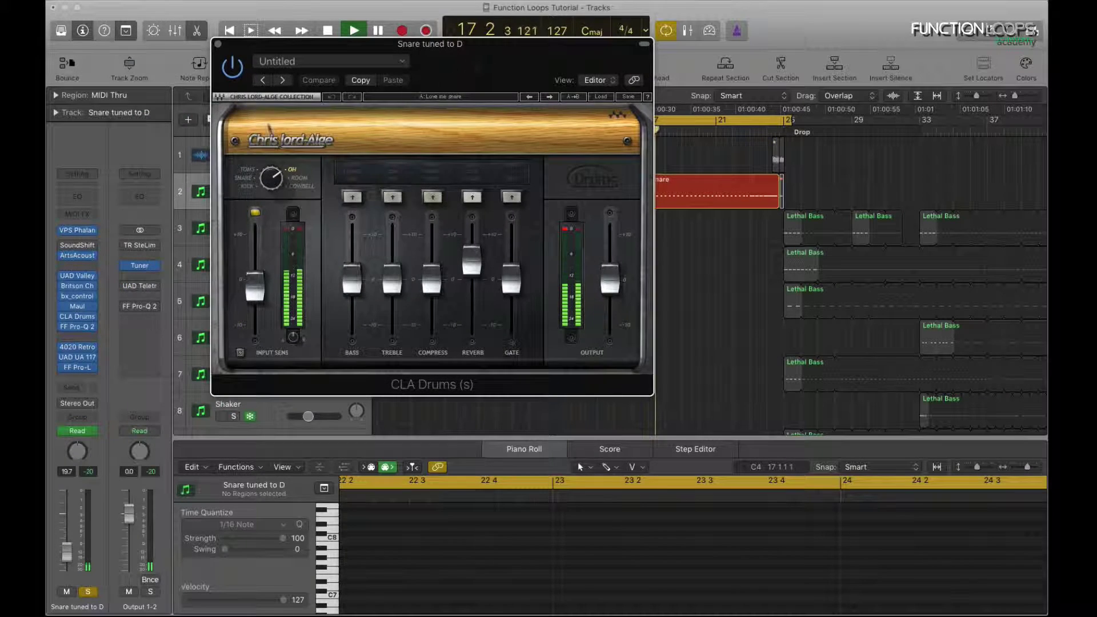
{"action": "left_click", "coordinate": [232, 67]}
{"action": "key", "text": "space"}
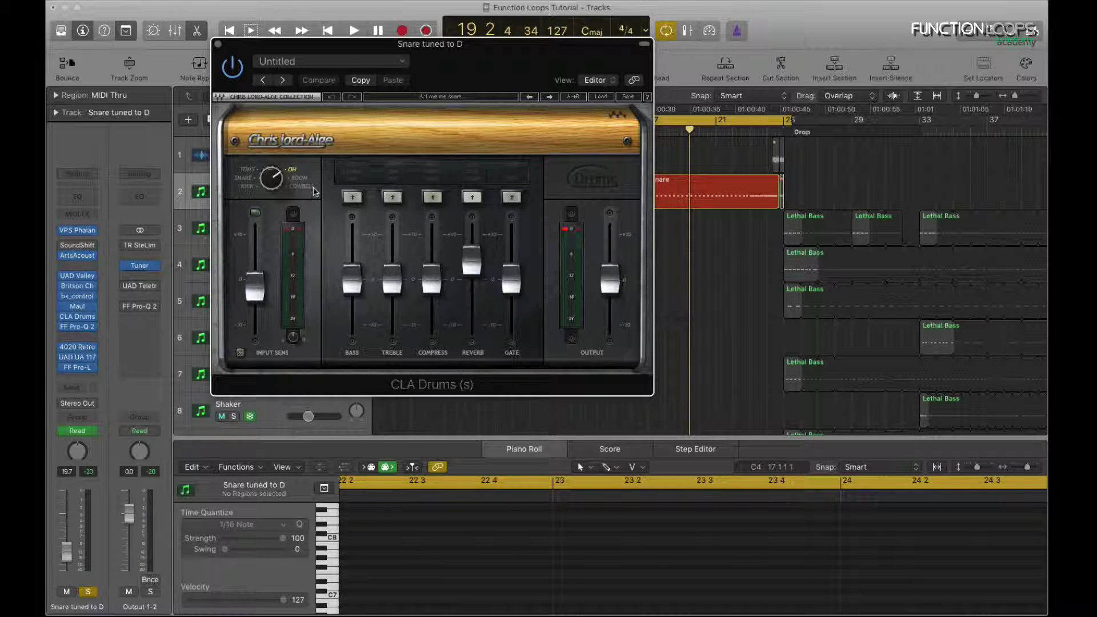
Try the Kick and Snare modes of CLA Drums during playback, return it to OH, and close its window
{"action": "key", "text": "space"}
{"action": "left_click_drag", "start_coordinate": [273, 186], "coordinate": [273, 206]}
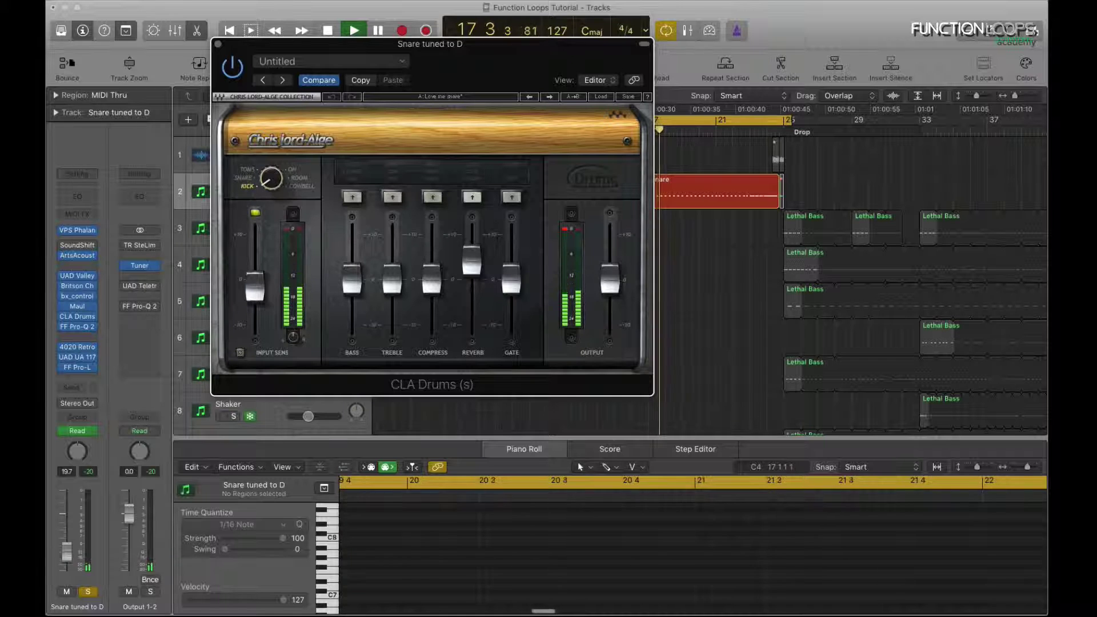
{"action": "left_click", "coordinate": [249, 176]}
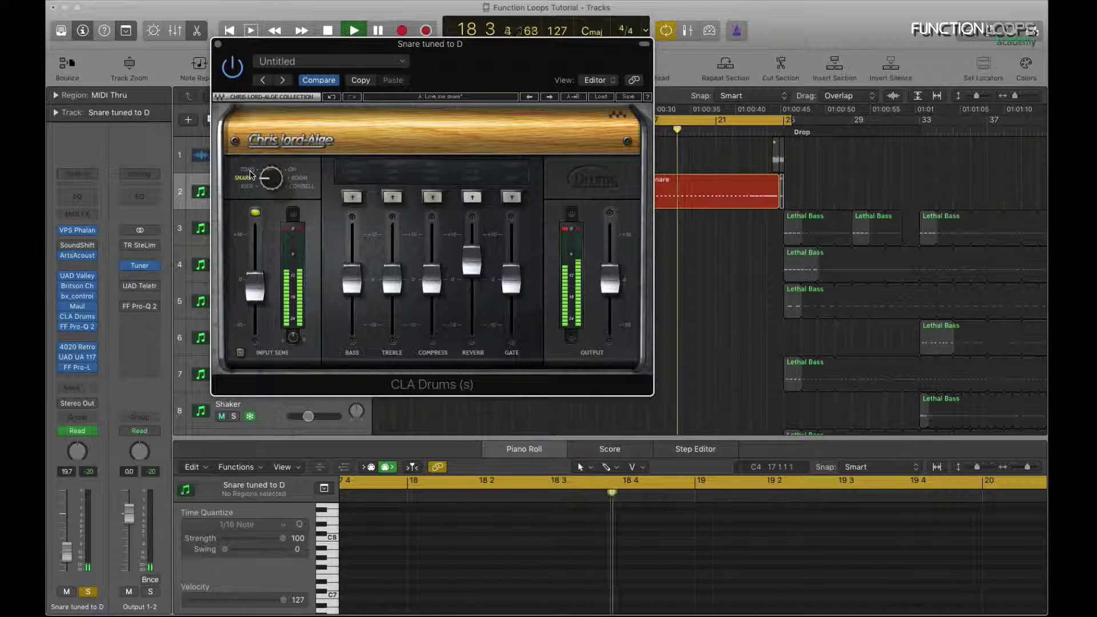
{"action": "left_click", "coordinate": [292, 171]}
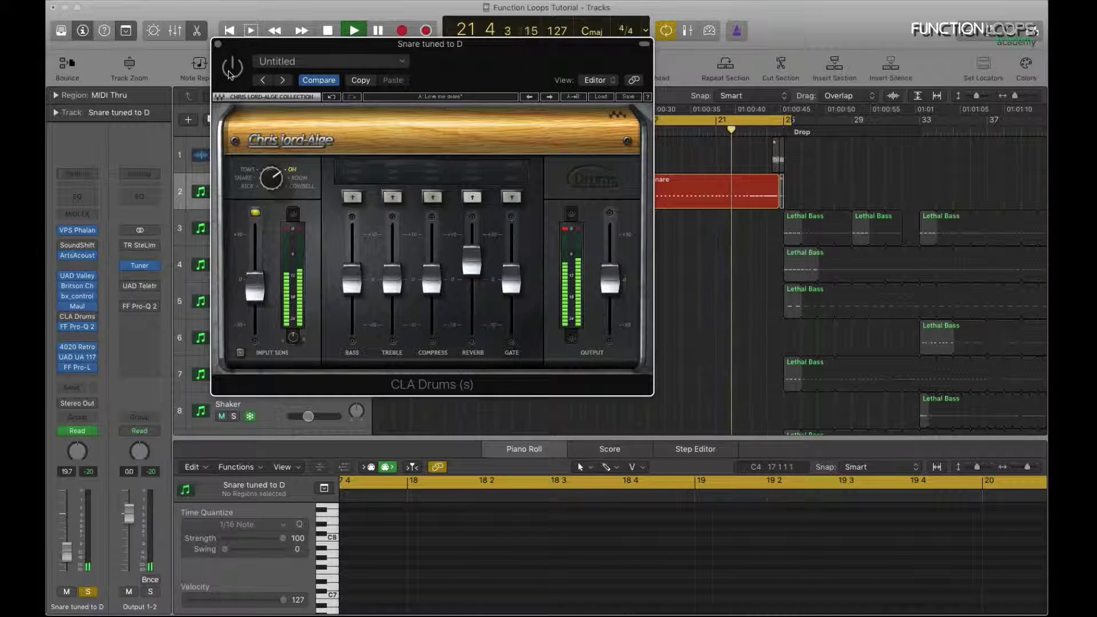
{"action": "key", "text": "super+w"}
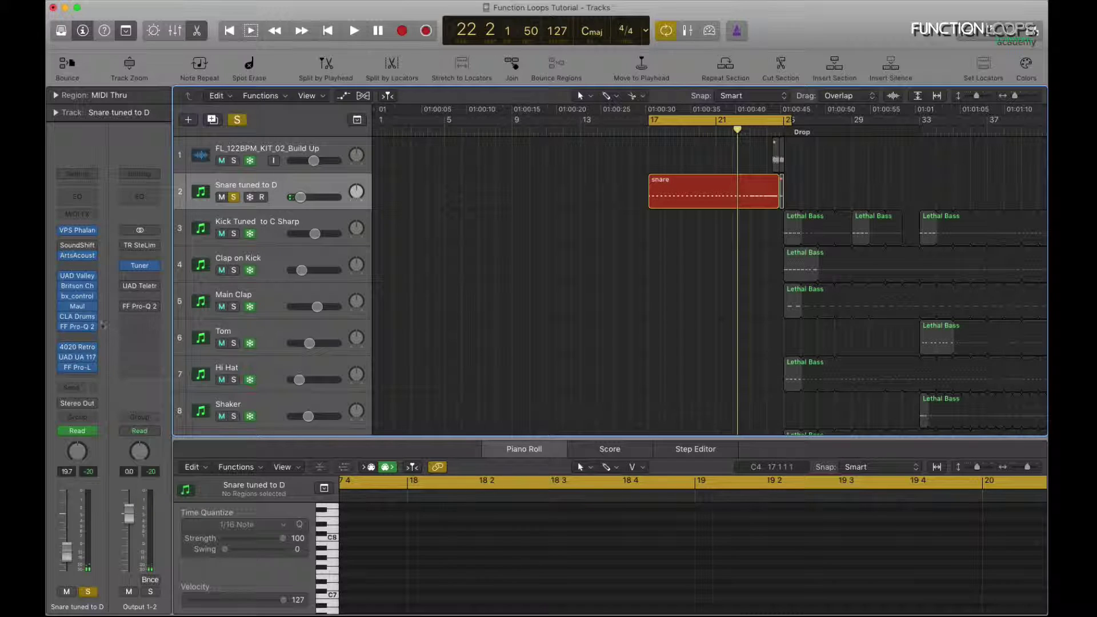
View the FF Pro-Q 2 equalizer curve on the snare track and solo its 200 Hz notch during playback
{"action": "left_click", "coordinate": [80, 328]}
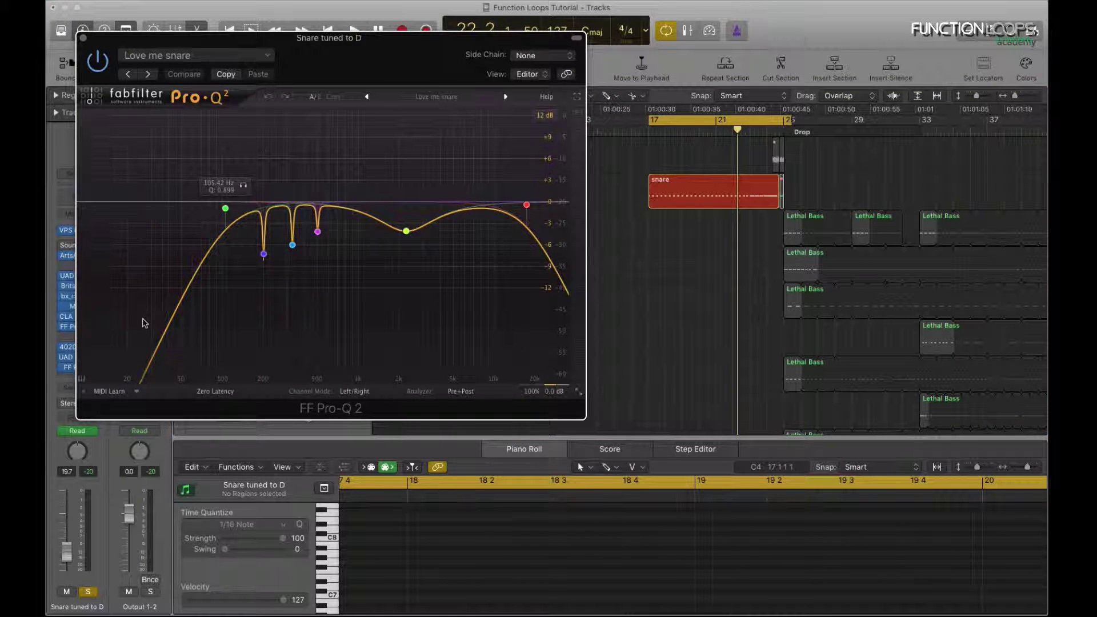
{"action": "key", "text": "space"}
{"action": "left_click", "coordinate": [281, 274]}
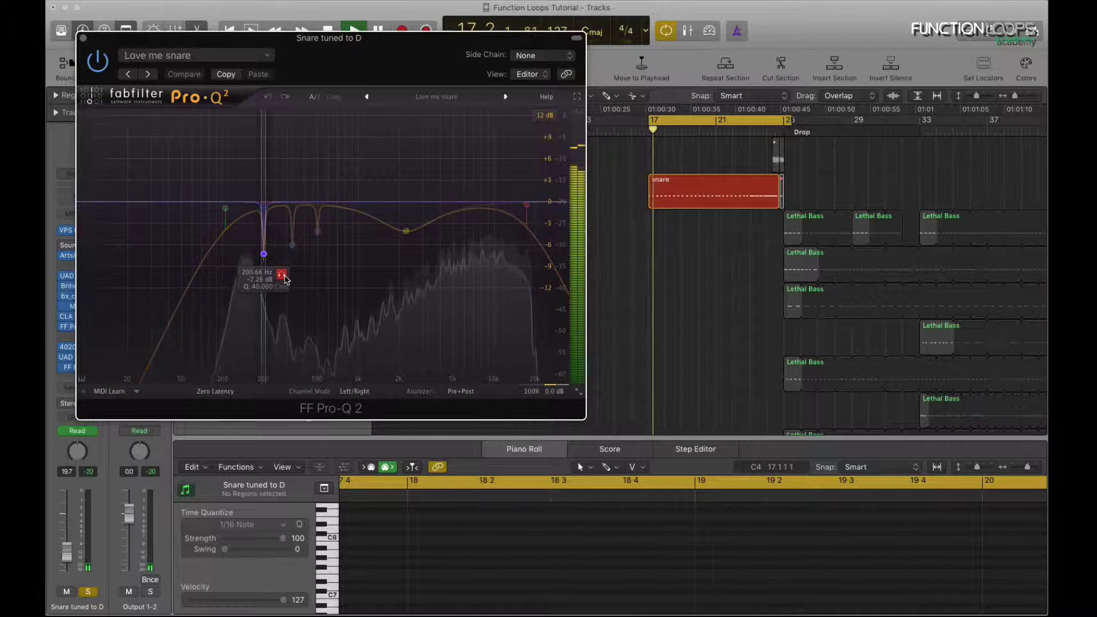
{"action": "left_click_drag", "start_coordinate": [284, 279], "coordinate": [284, 278]}
{"action": "key", "text": "space"}
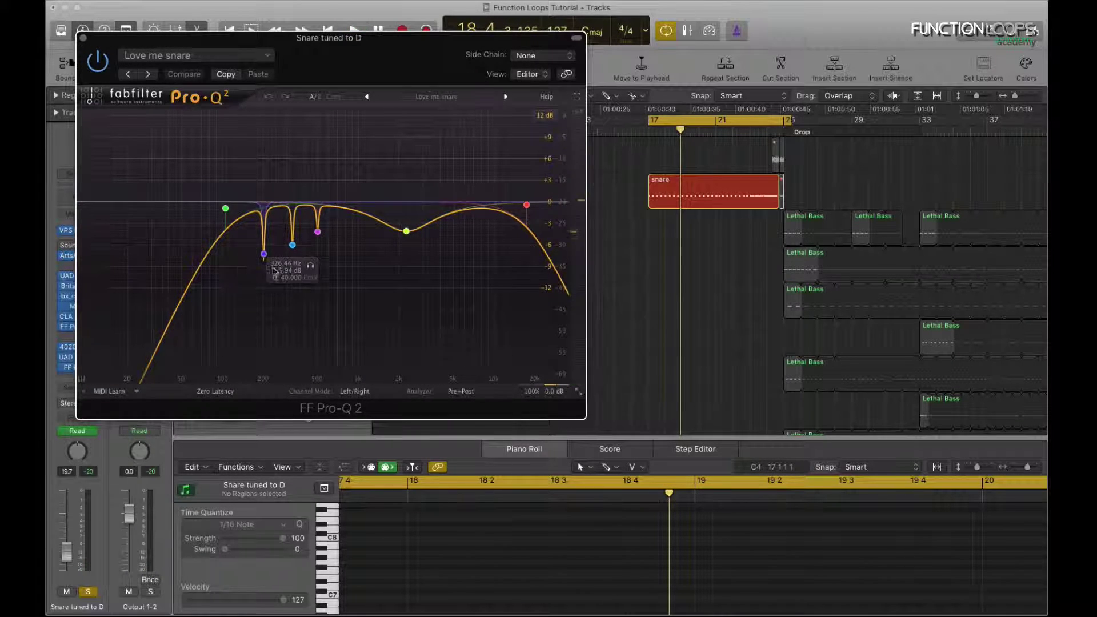
Solo the other narrow notches, the wide bell cut near 2.2 kHz and the high cut in FF Pro-Q 2 during playback
{"action": "key", "text": "space"}
{"action": "left_click_drag", "start_coordinate": [313, 273], "coordinate": [336, 256]}
{"action": "left_click_drag", "start_coordinate": [423, 253], "coordinate": [424, 252]}
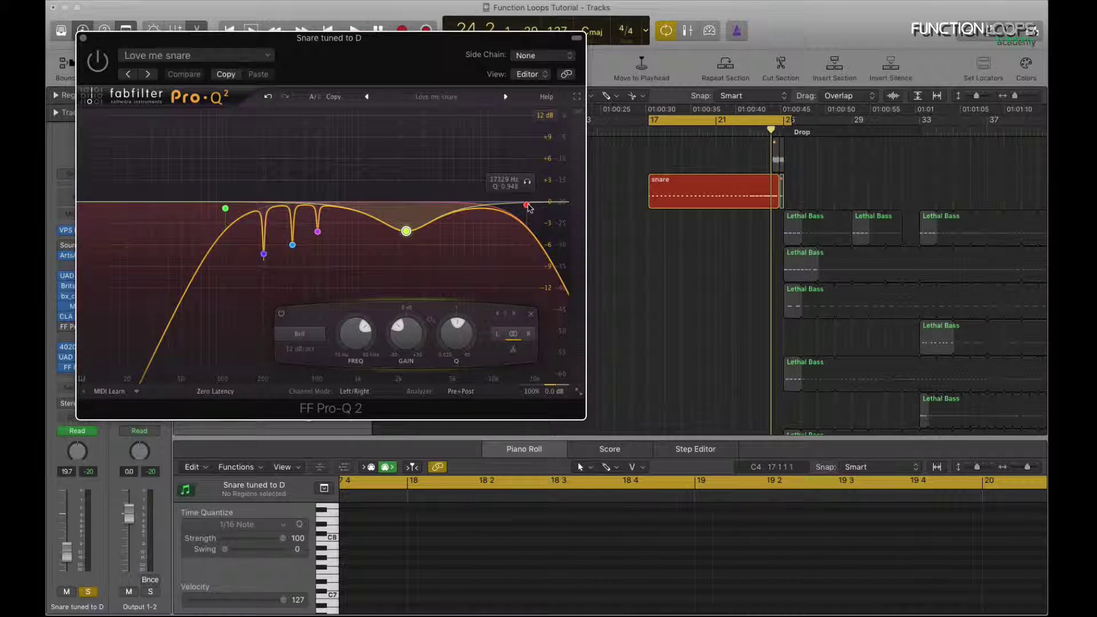
{"action": "key", "text": "space"}
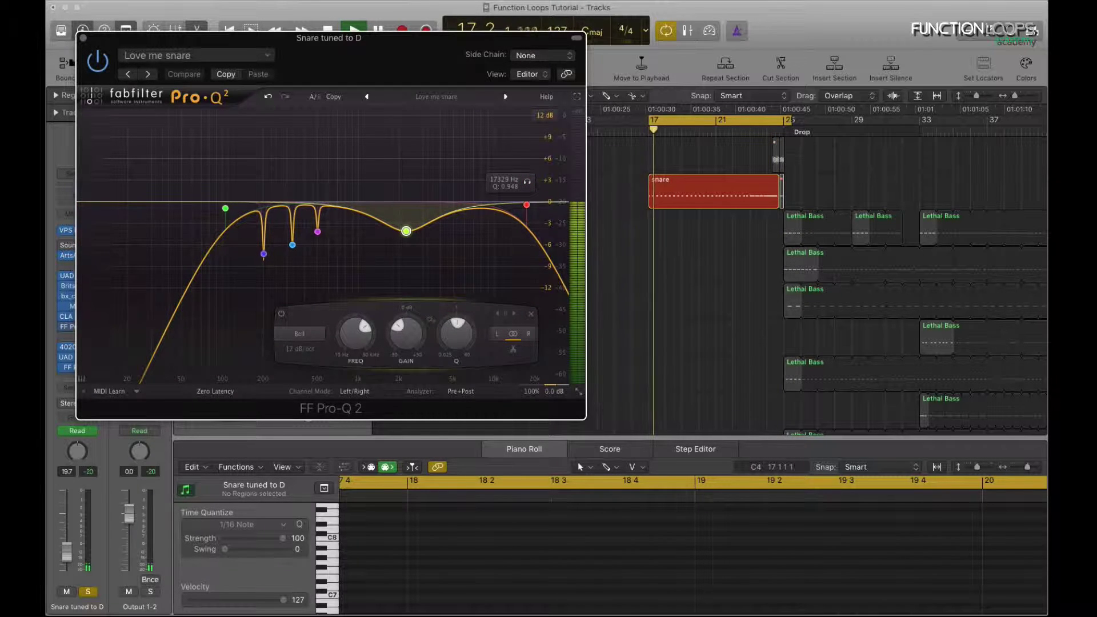
{"action": "left_click", "coordinate": [527, 181]}
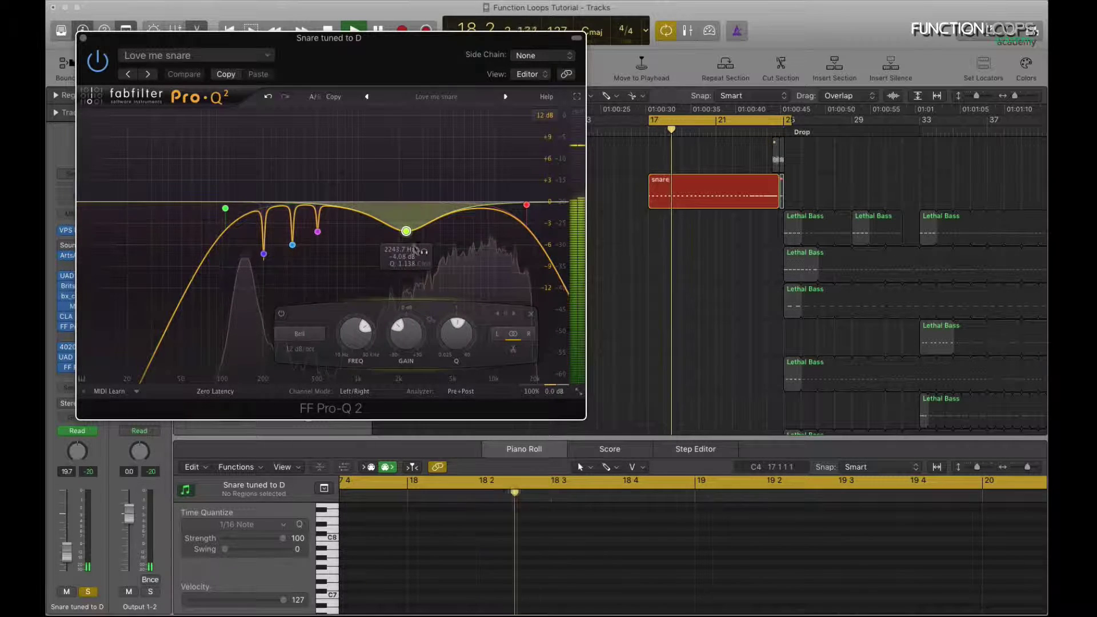
{"action": "left_click", "coordinate": [425, 254]}
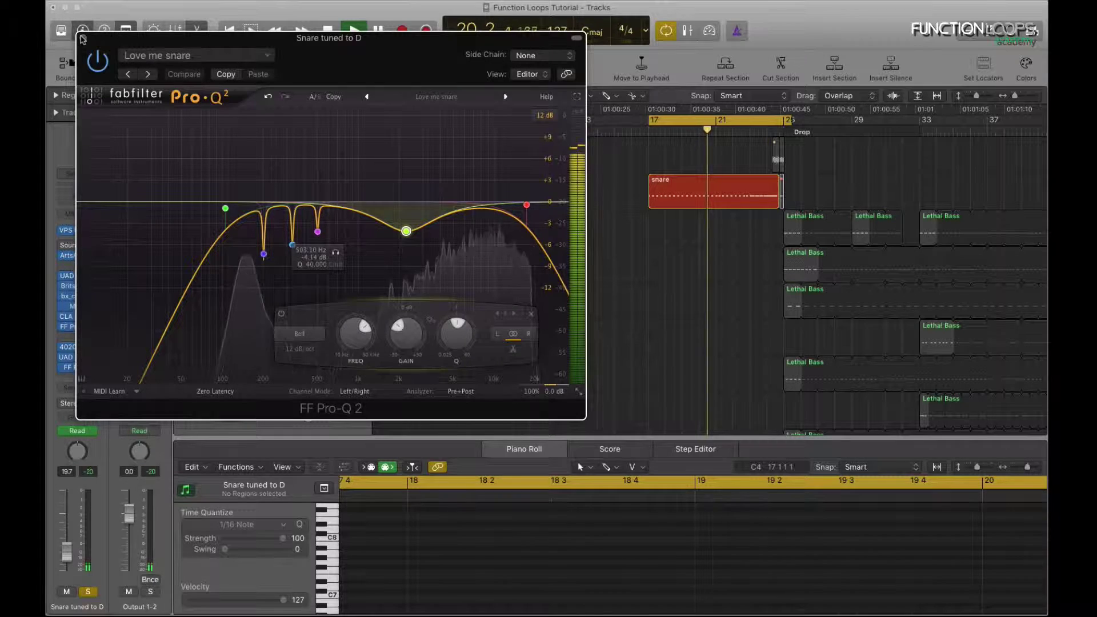
View the 4020 Retro EQ on the snare track in place of FF Pro-Q 2 and compare it on and bypassed during playback
{"action": "key", "text": "super+w"}
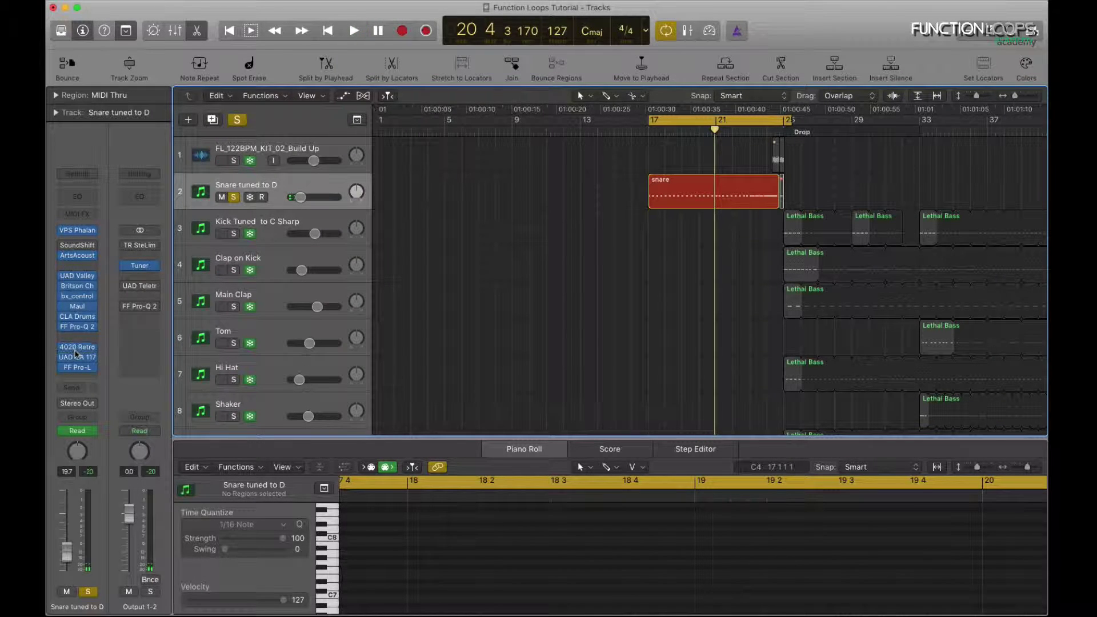
{"action": "left_click", "coordinate": [75, 348]}
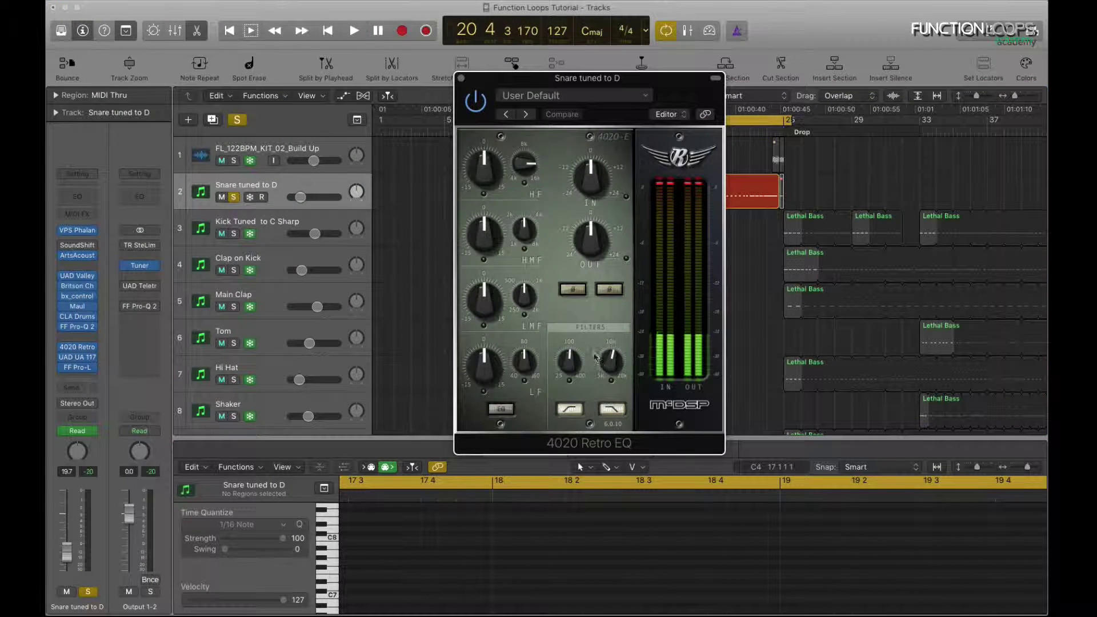
{"action": "key", "text": "space"}
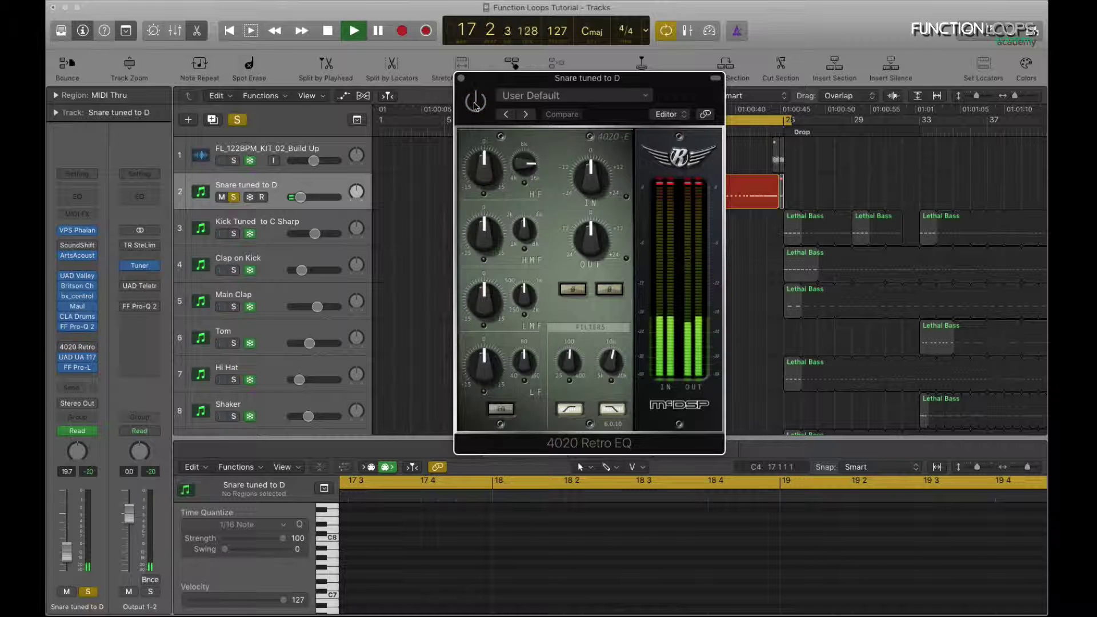
{"action": "key", "text": "space"}
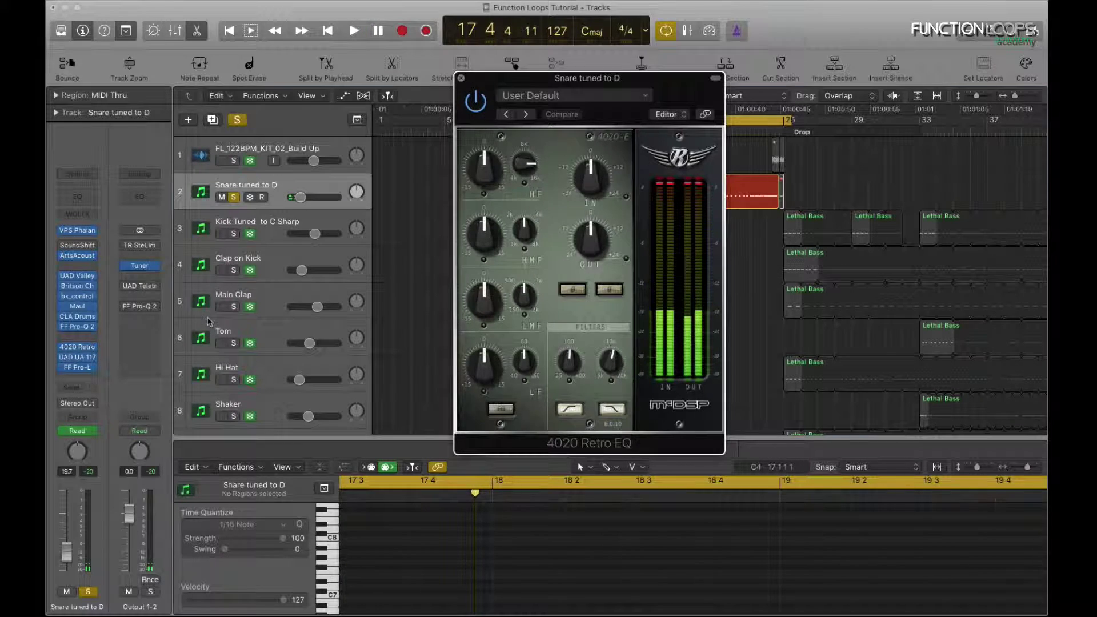
{"action": "key", "text": "super+w"}
View the UAD UA 1176 Rev A limiting amplifier on the snare track and compare it on and bypassed during playback
{"action": "left_click", "coordinate": [78, 357]}
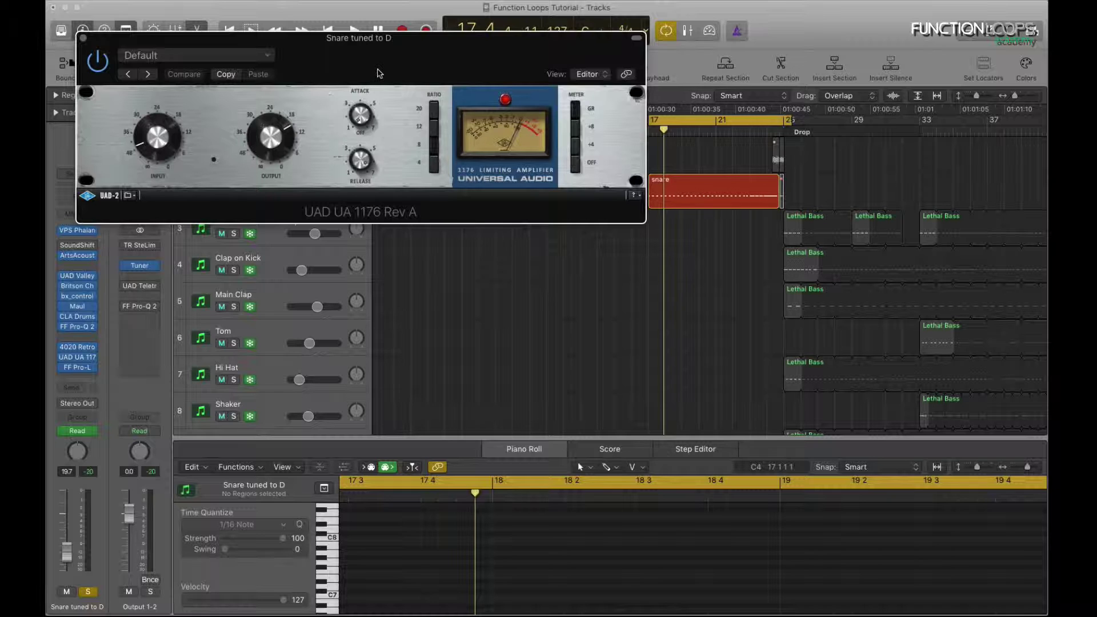
{"action": "left_click_drag", "start_coordinate": [336, 45], "coordinate": [534, 195]}
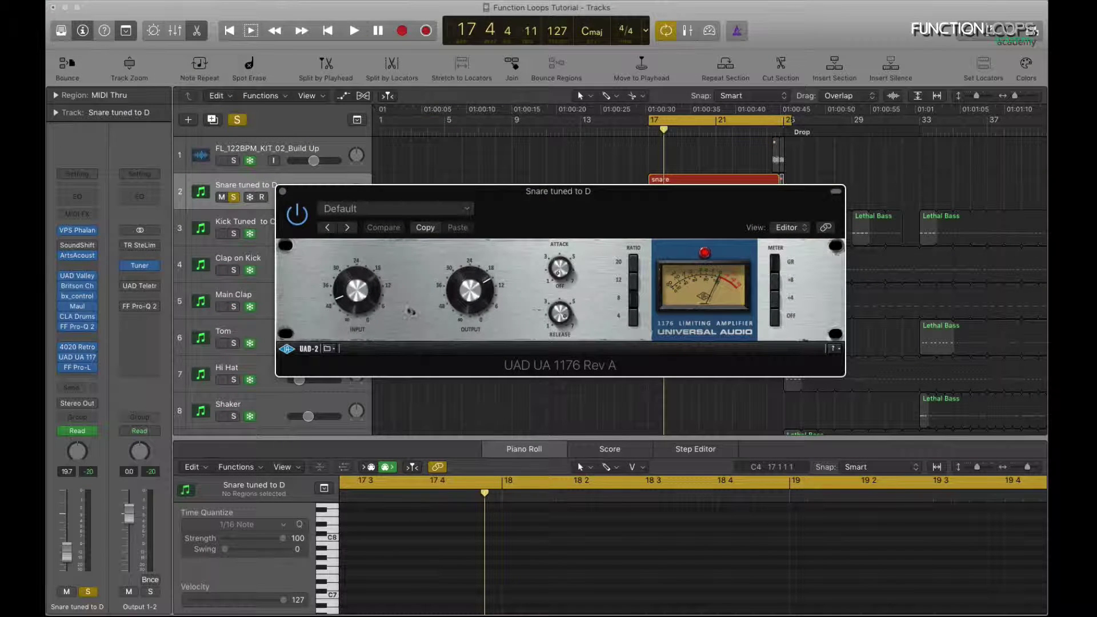
{"action": "key", "text": "space"}
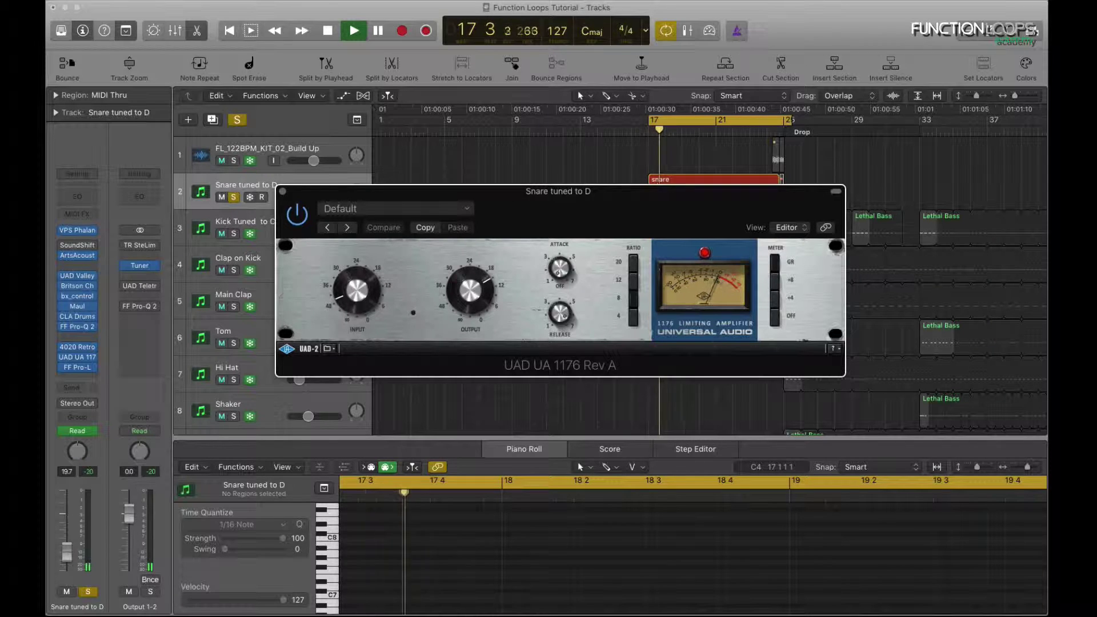
{"action": "left_click", "coordinate": [295, 216]}
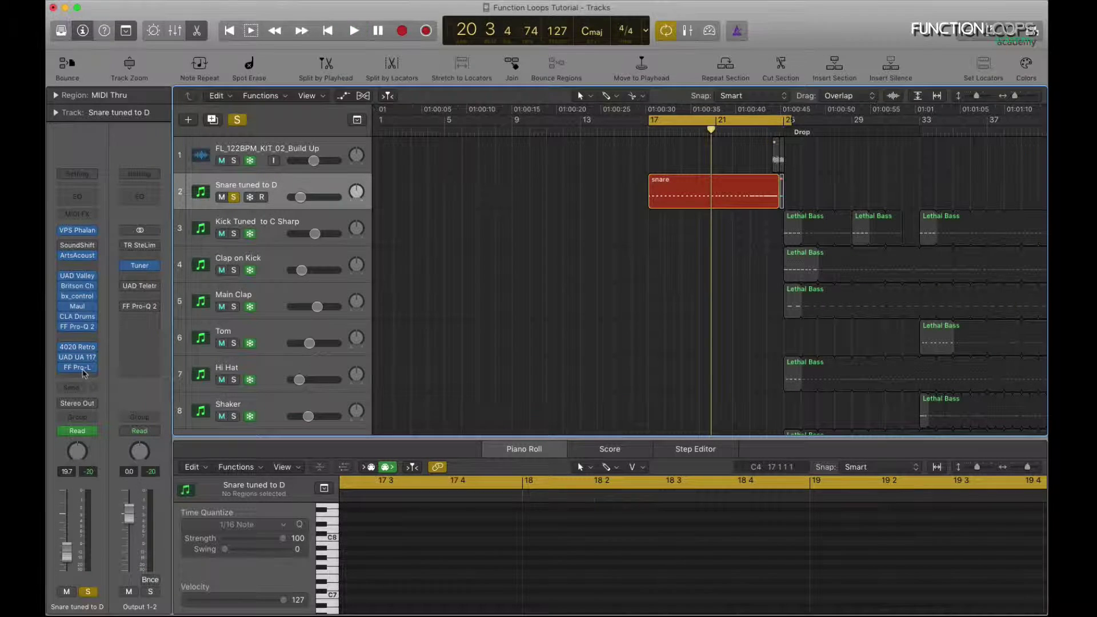
View the FF Pro-L limiter on the snare track and compare it on and bypassed during playback
{"action": "left_click", "coordinate": [83, 370]}
{"action": "left_click_drag", "start_coordinate": [623, 75], "coordinate": [716, 77]}
{"action": "key", "text": "space"}
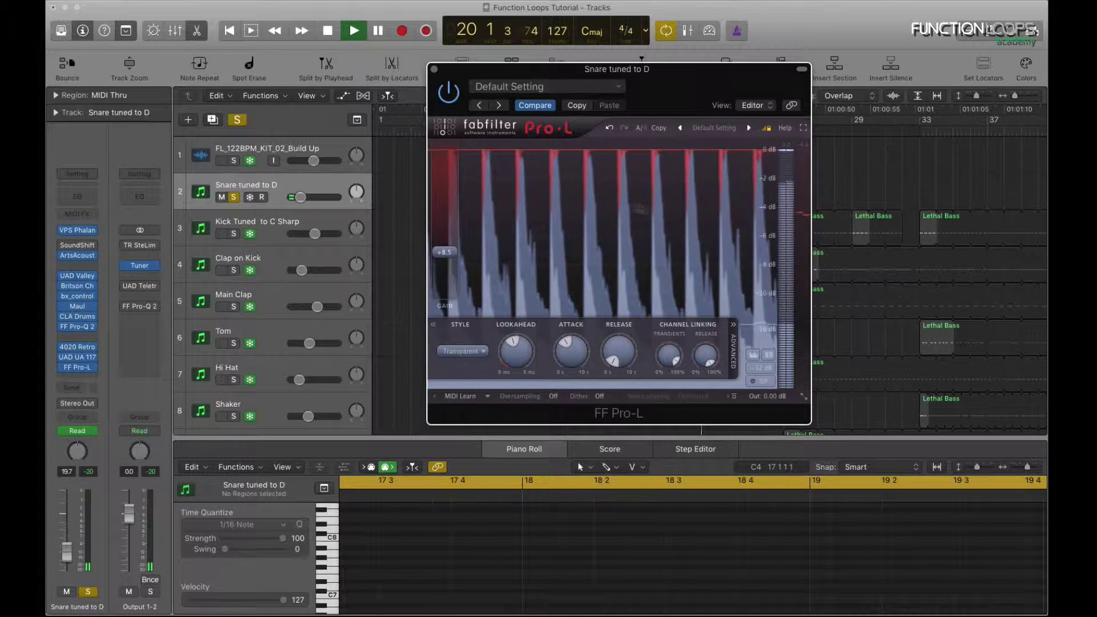
{"action": "left_click", "coordinate": [446, 96]}
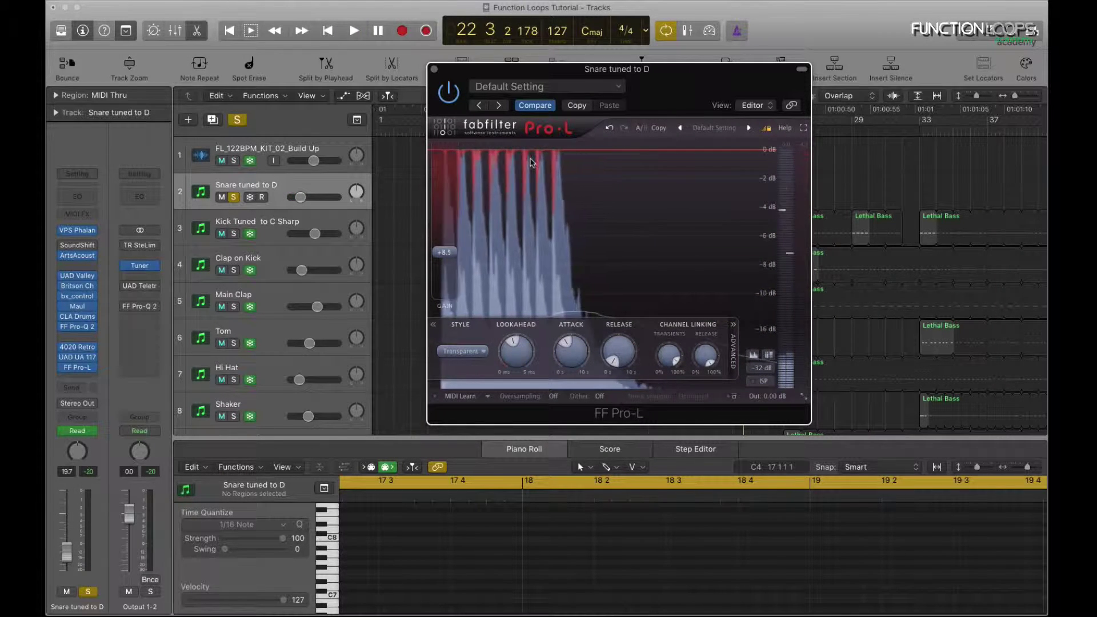
Raise the release time of FF Pro-L to about 4333 ms during playback
{"action": "key", "text": "space"}
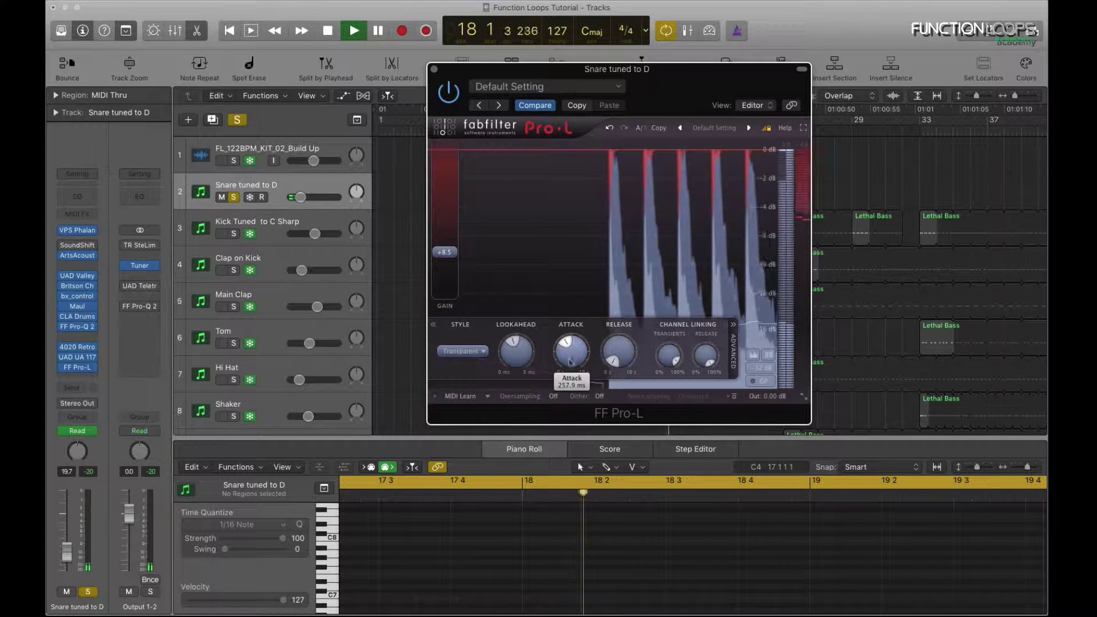
{"action": "left_click_drag", "start_coordinate": [614, 361], "coordinate": [633, 251]}
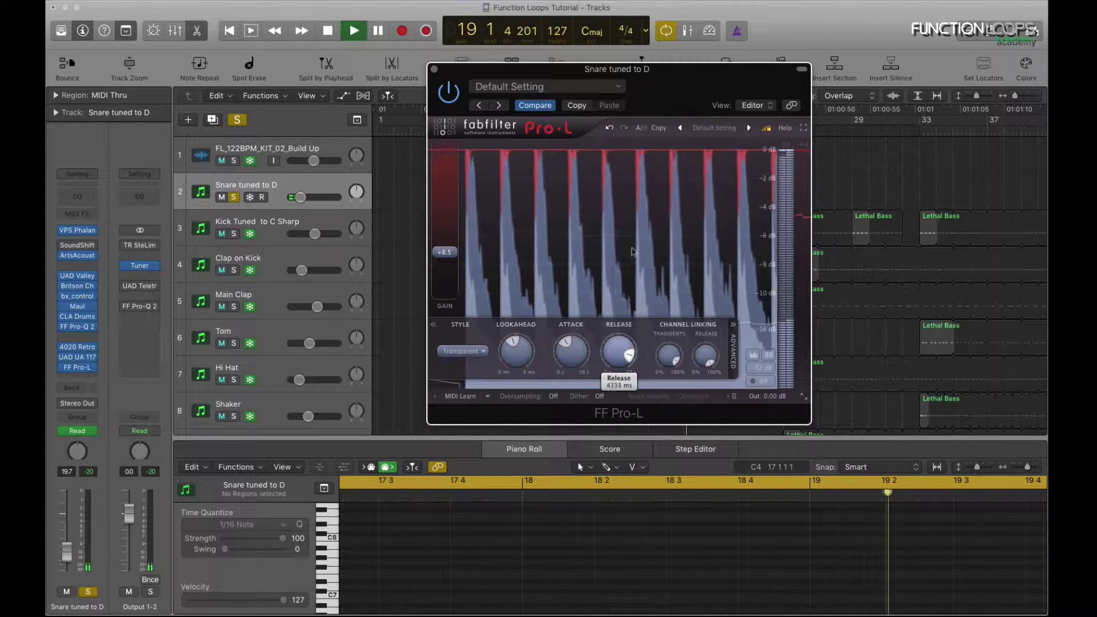